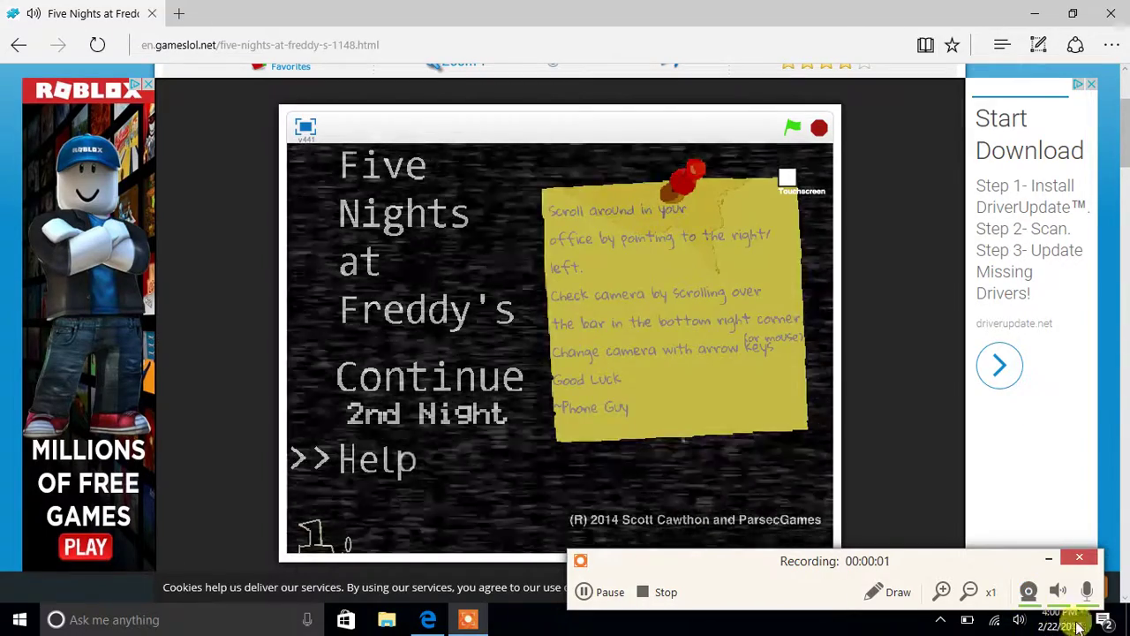
Continue into the 2nd Night at 12 AM and raise the camera monitor.
click(1030, 593)
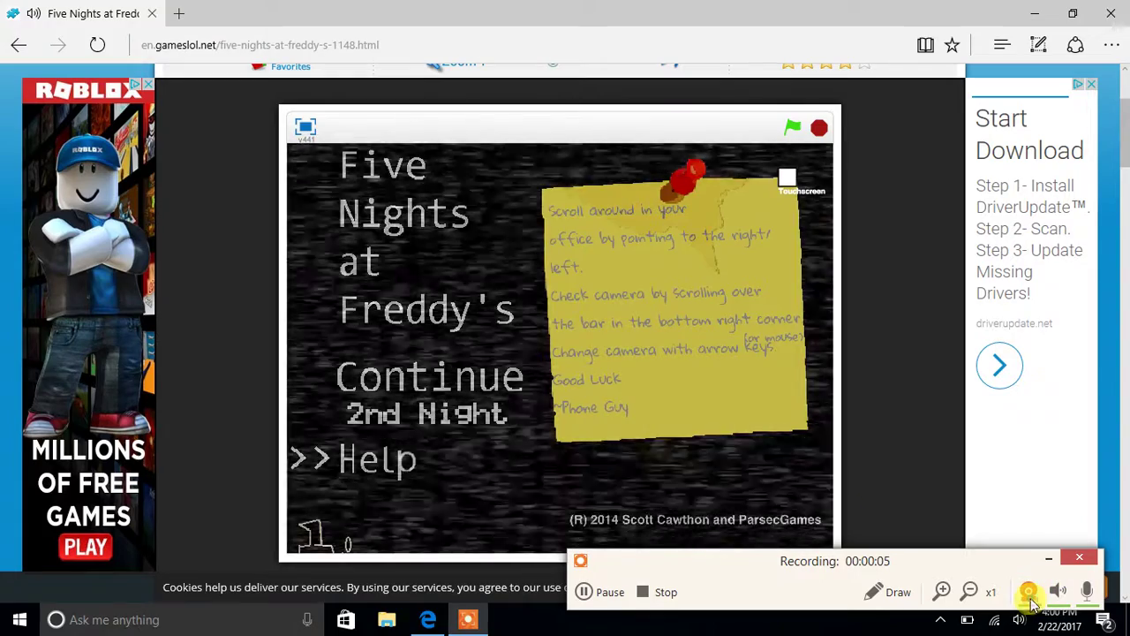
drag(404, 268, 963, 161)
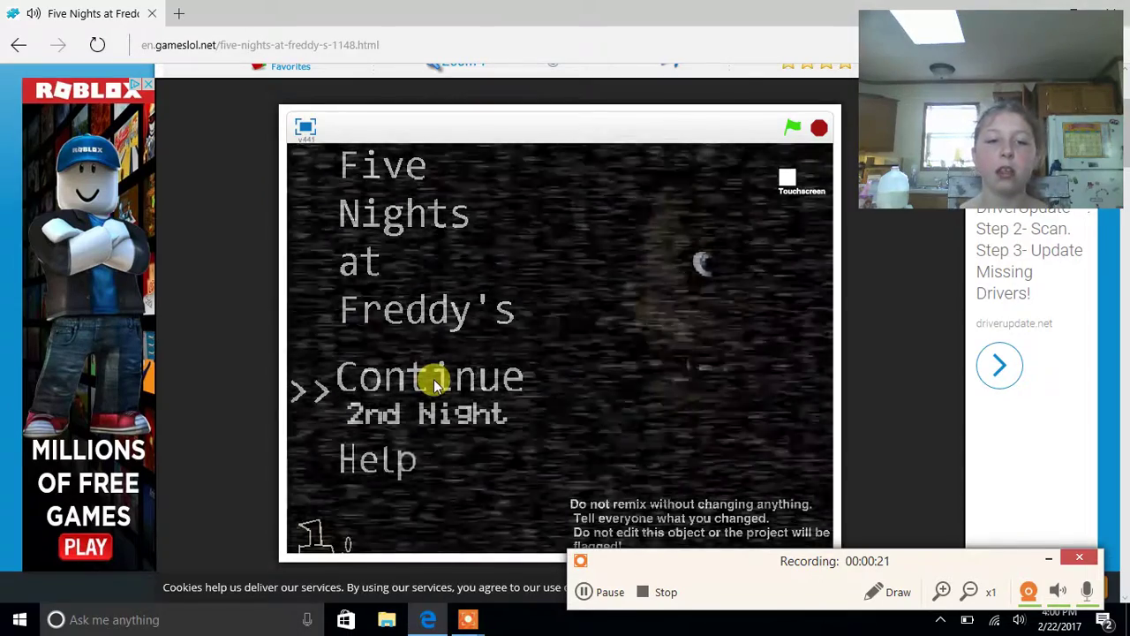
click(433, 379)
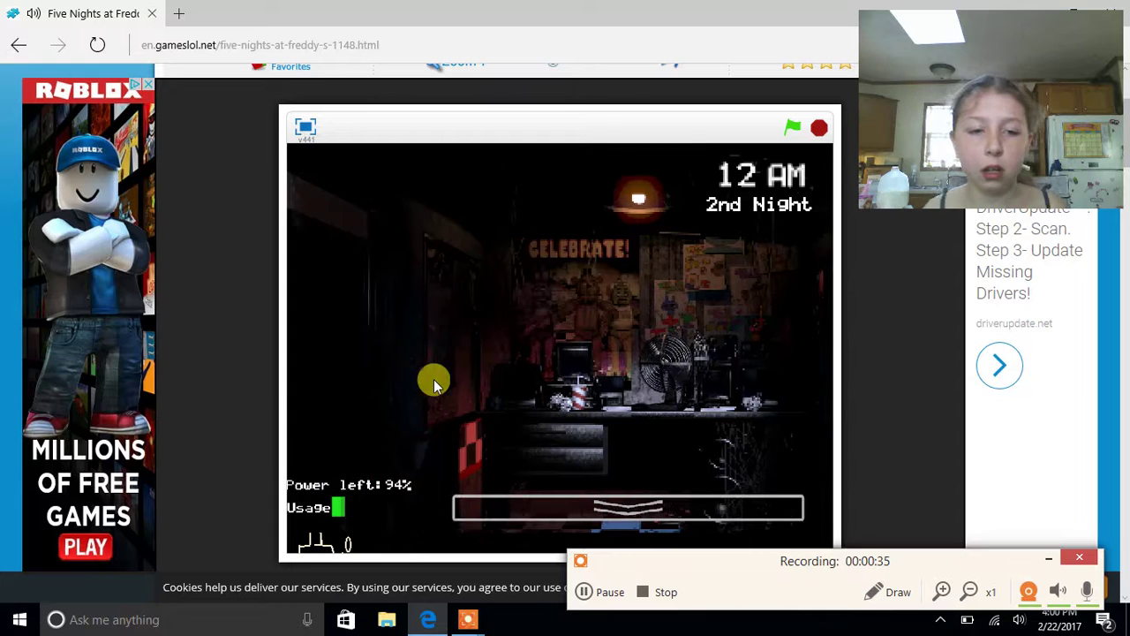
click(321, 316)
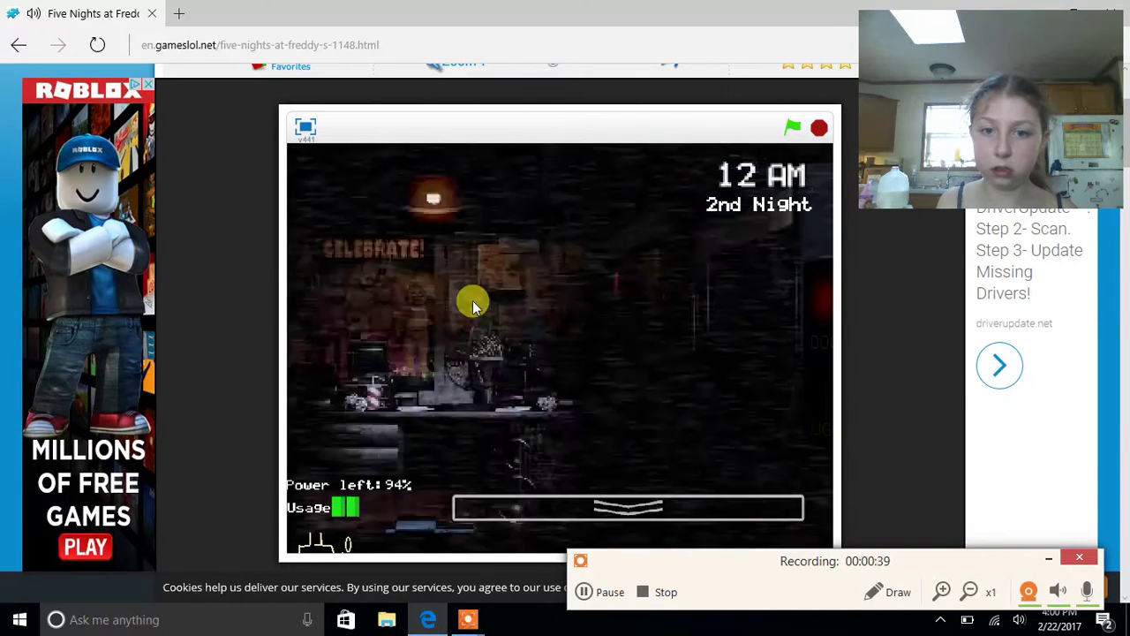
Glance at Pirate Cove (CAM 1C), then switch to the Show Stage feed (CAM 1A).
click(672, 381)
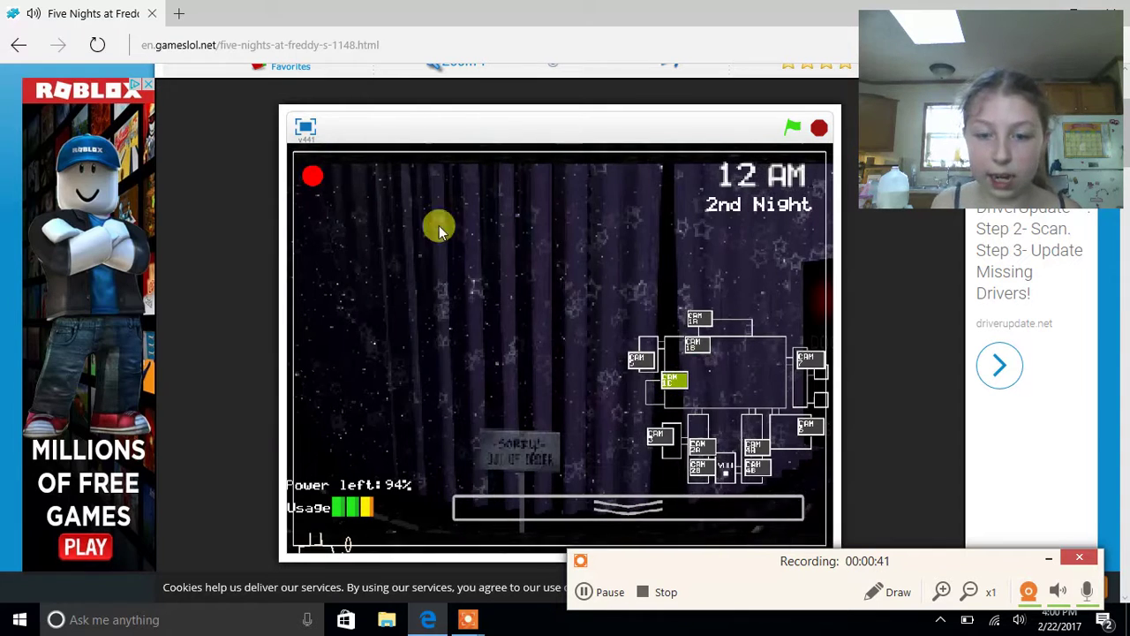
click(698, 318)
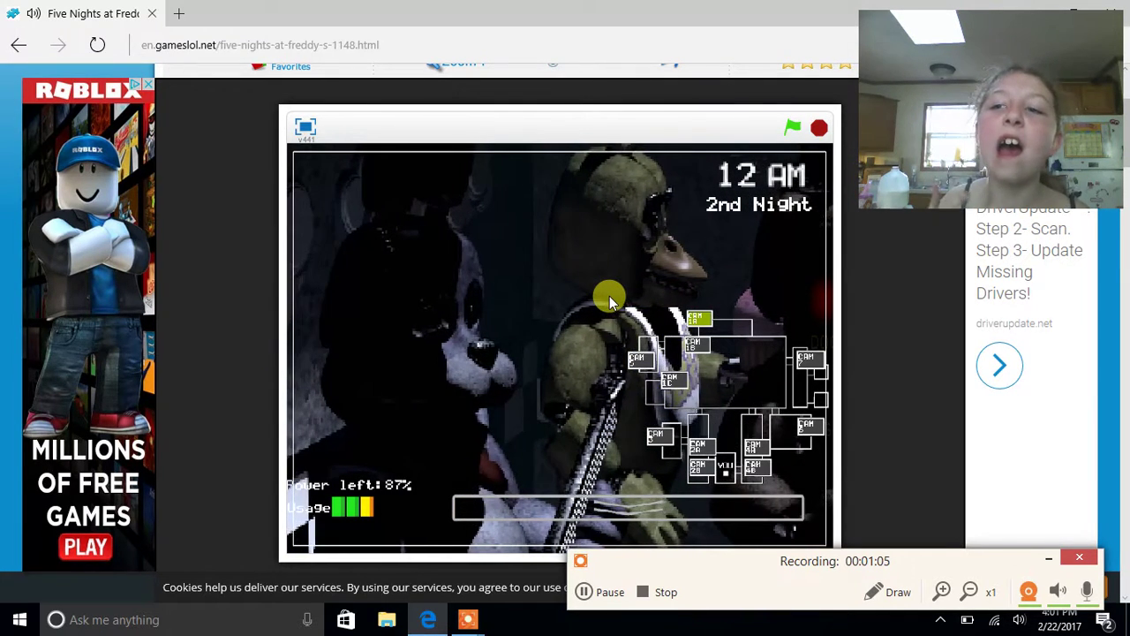
Flip repeatedly between the CAM 1A Show Stage and CAM 1C Pirate Cove feeds.
click(669, 381)
click(692, 331)
click(675, 377)
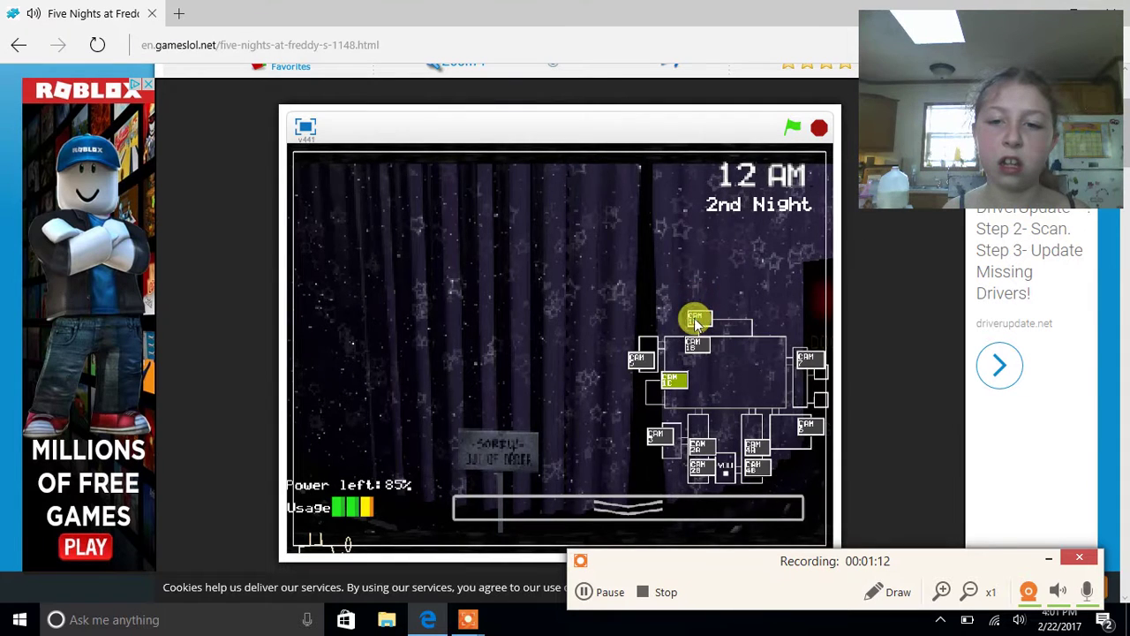
click(695, 323)
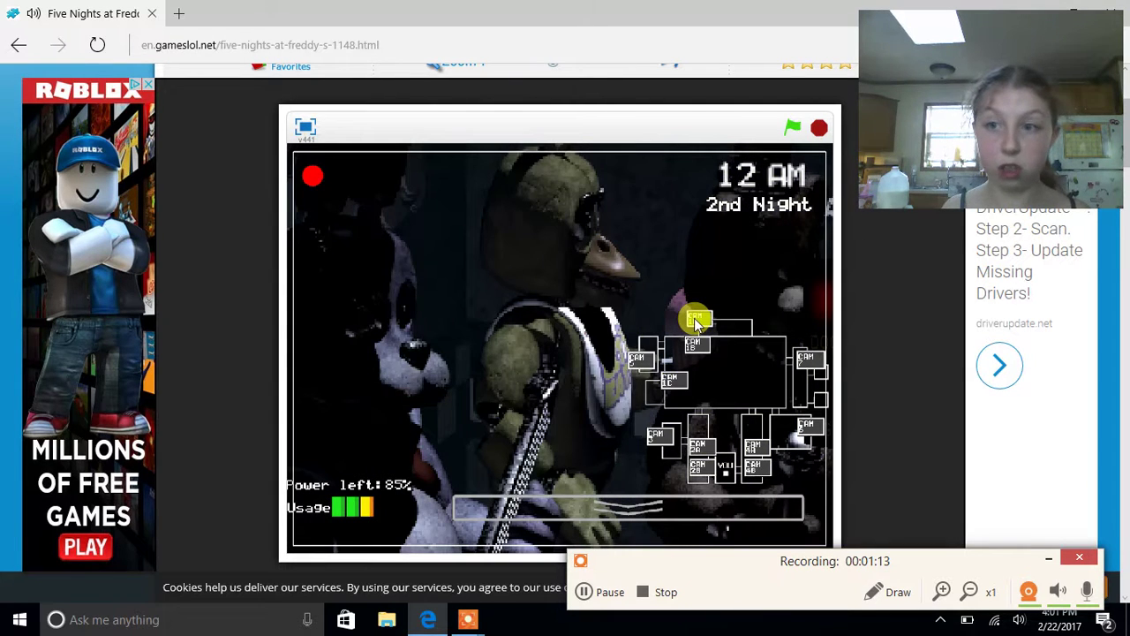
click(674, 382)
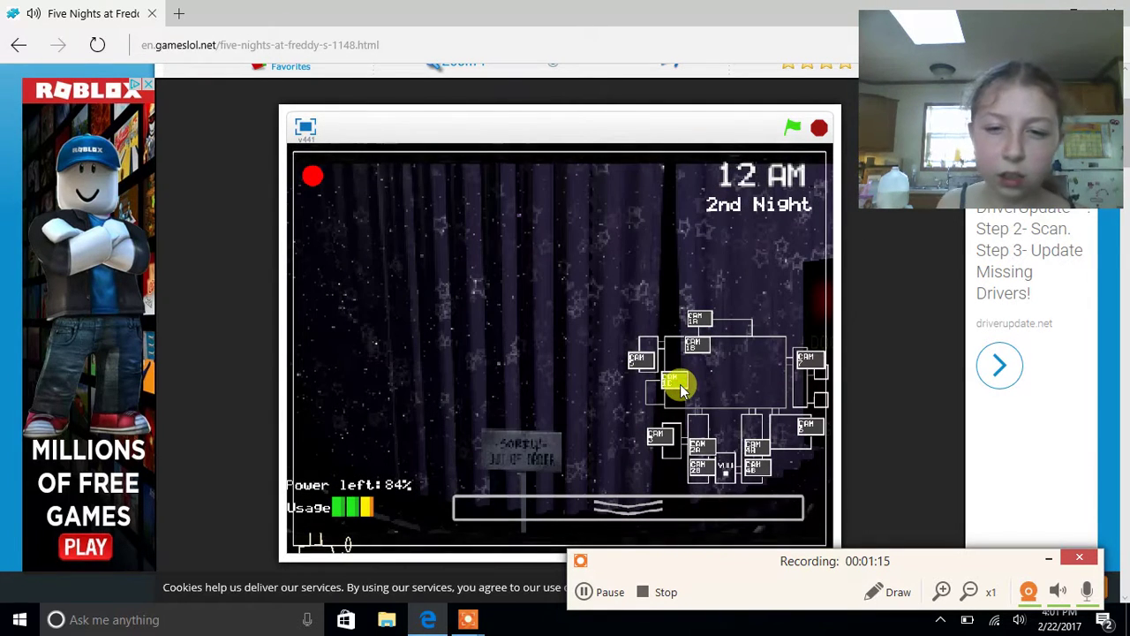
click(702, 320)
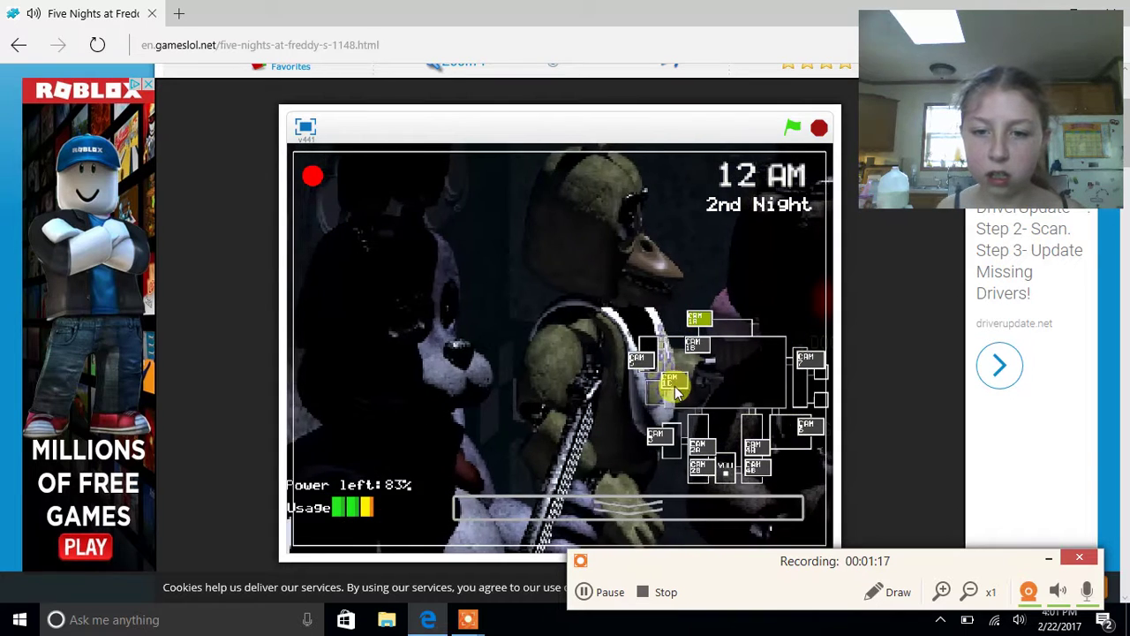
click(675, 381)
click(697, 320)
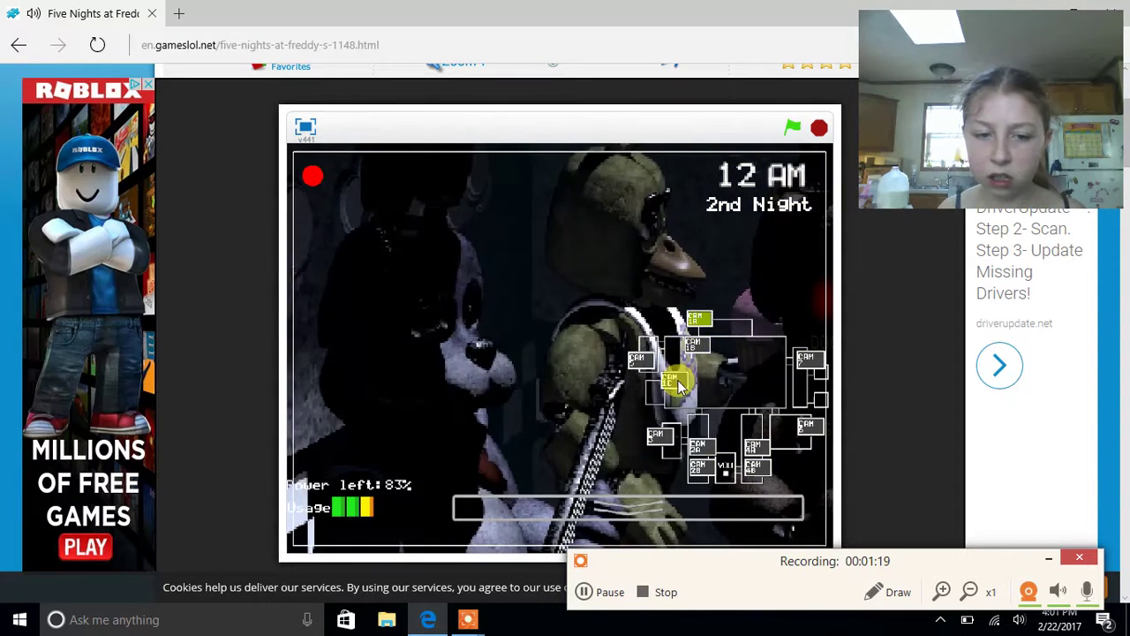
click(676, 381)
click(695, 320)
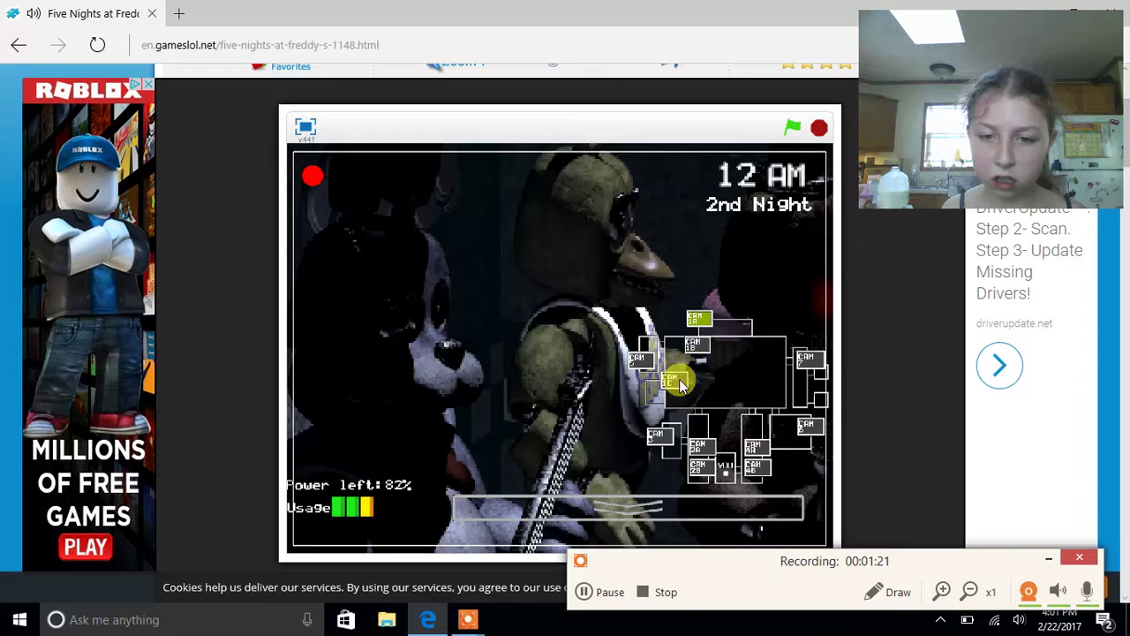
click(676, 381)
click(695, 322)
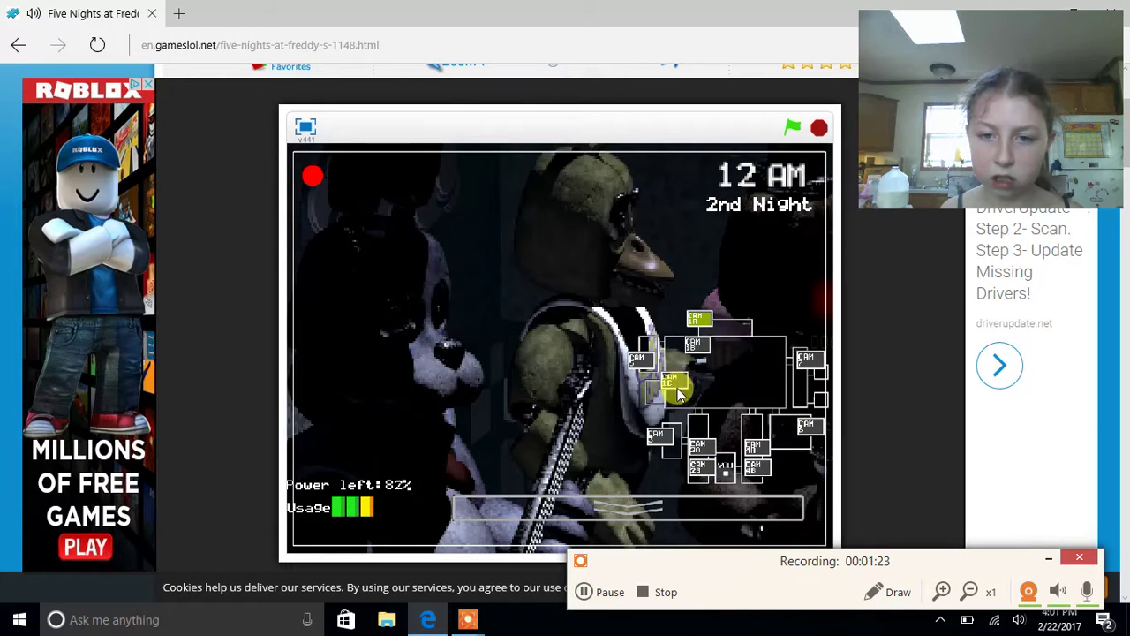
click(676, 382)
click(702, 319)
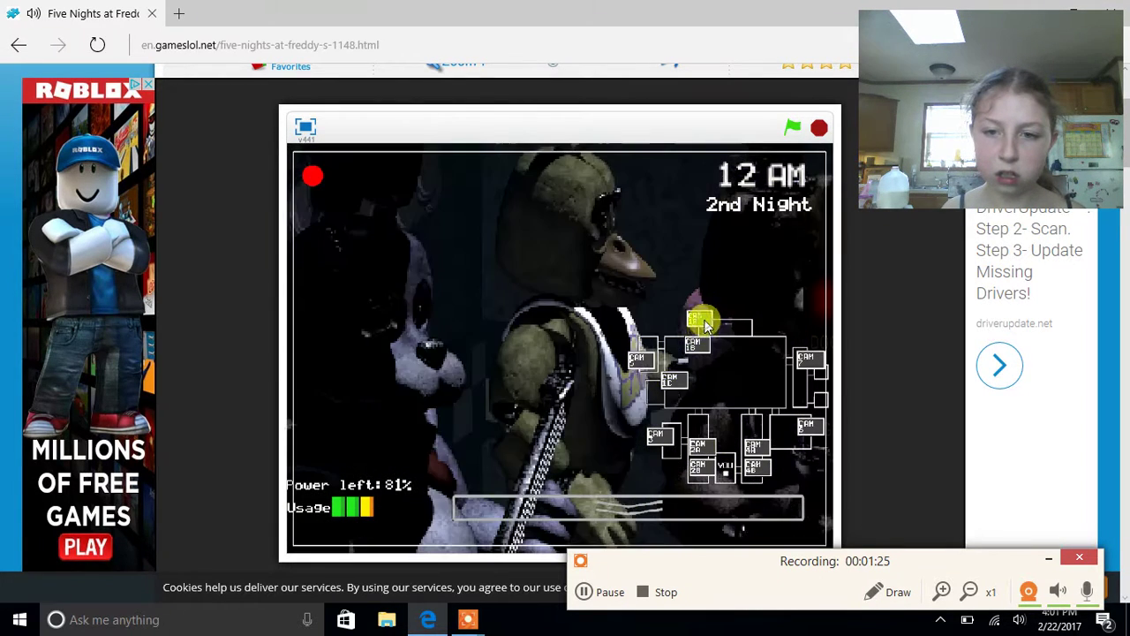
click(669, 382)
click(695, 325)
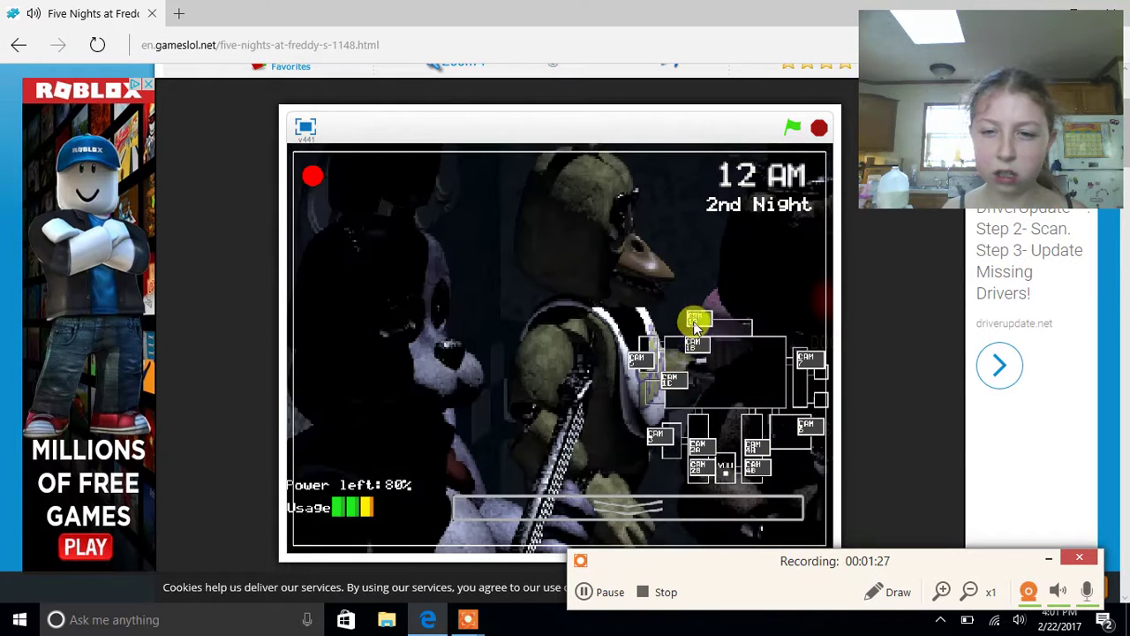
click(676, 382)
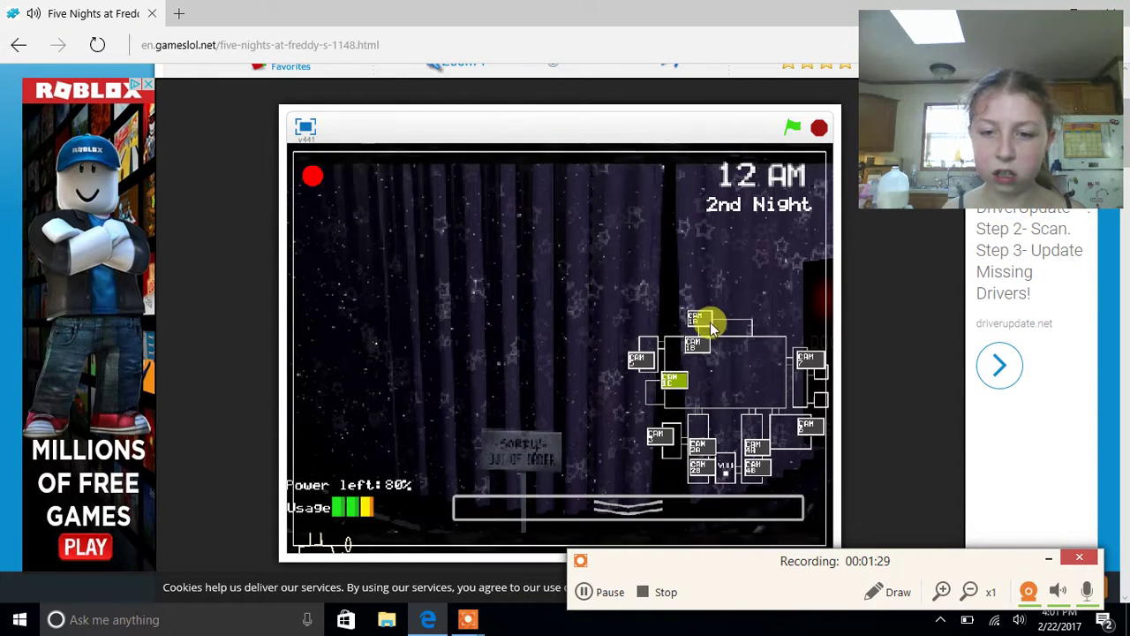
click(706, 323)
click(671, 387)
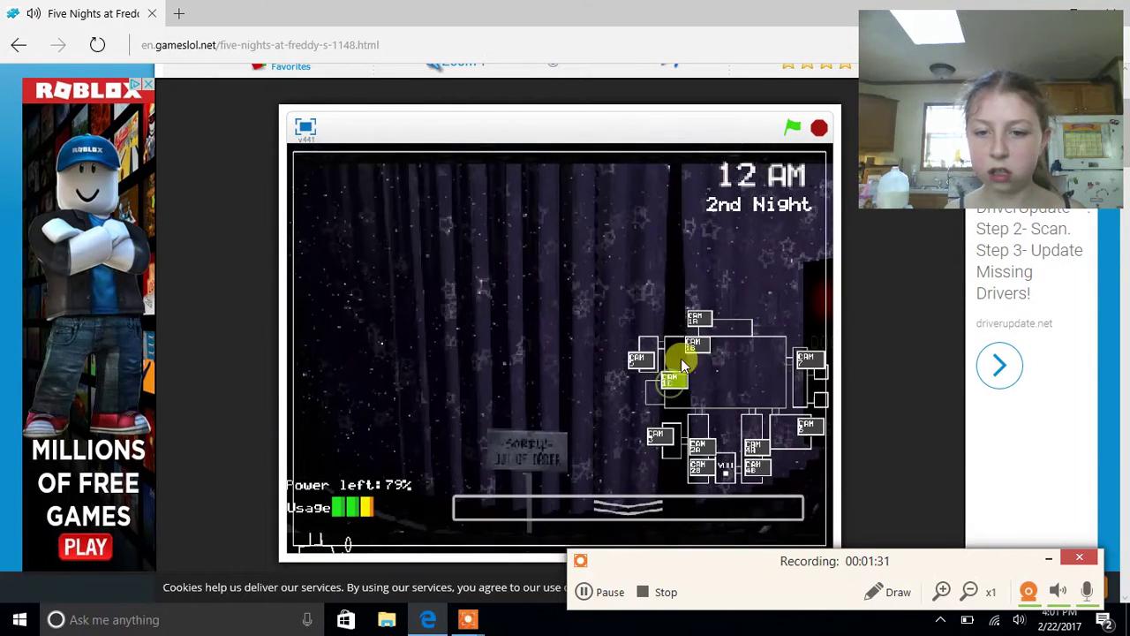
click(701, 325)
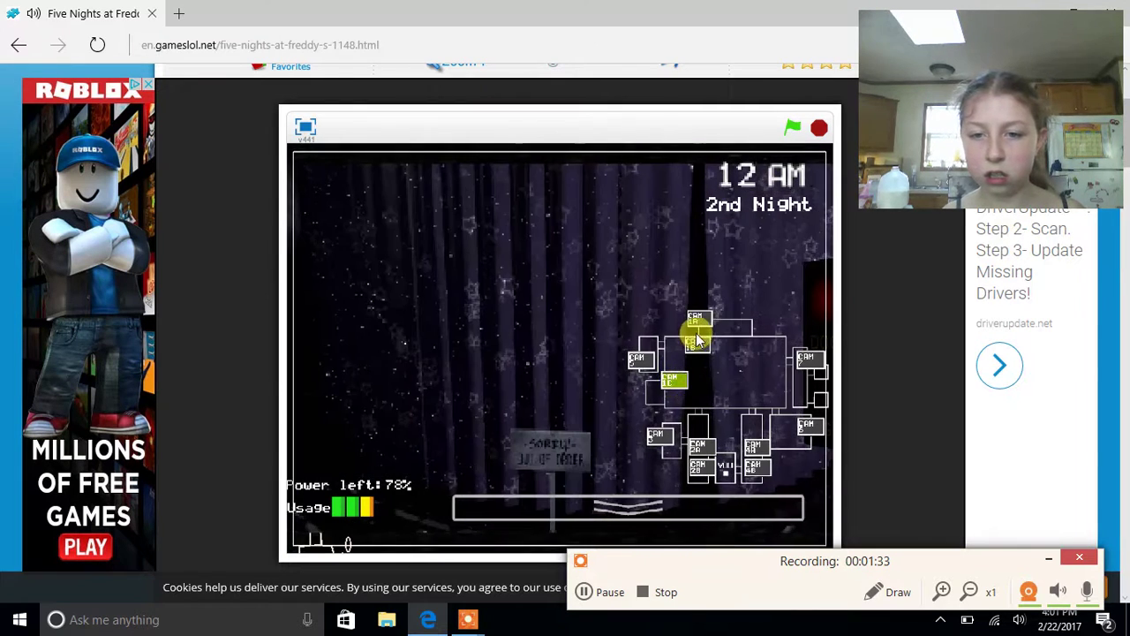
click(695, 320)
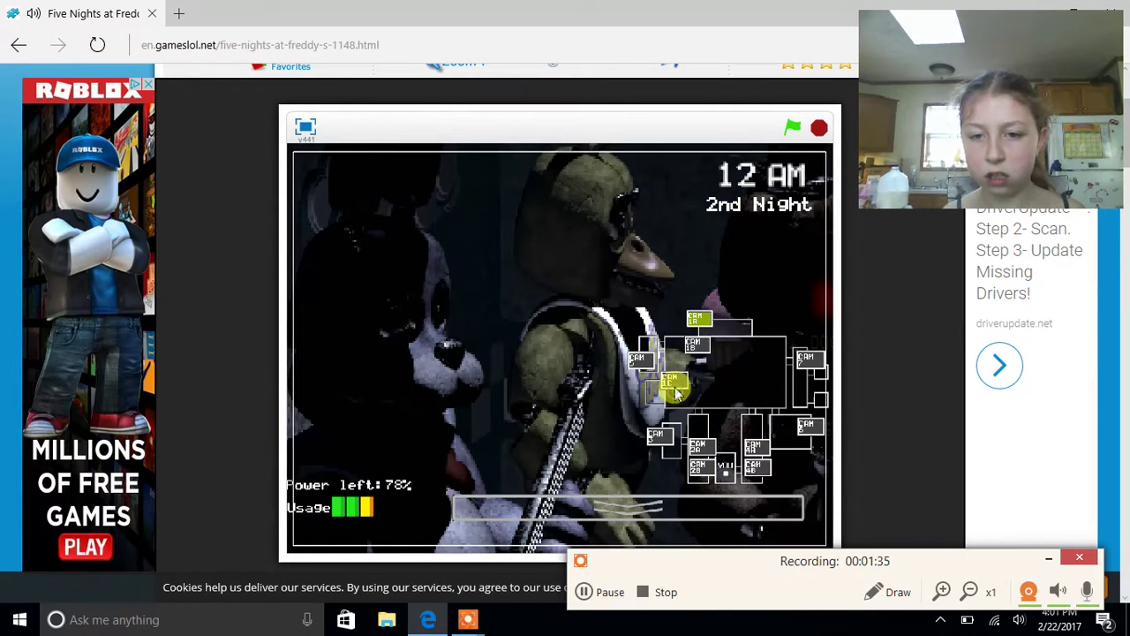
click(675, 378)
click(695, 320)
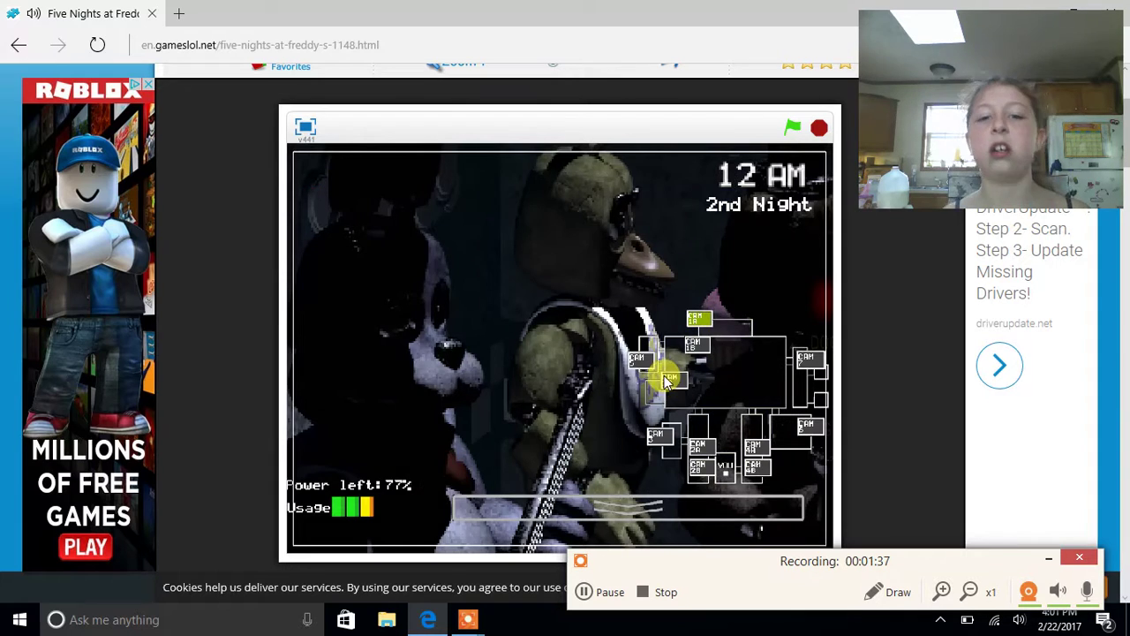
click(669, 380)
click(697, 322)
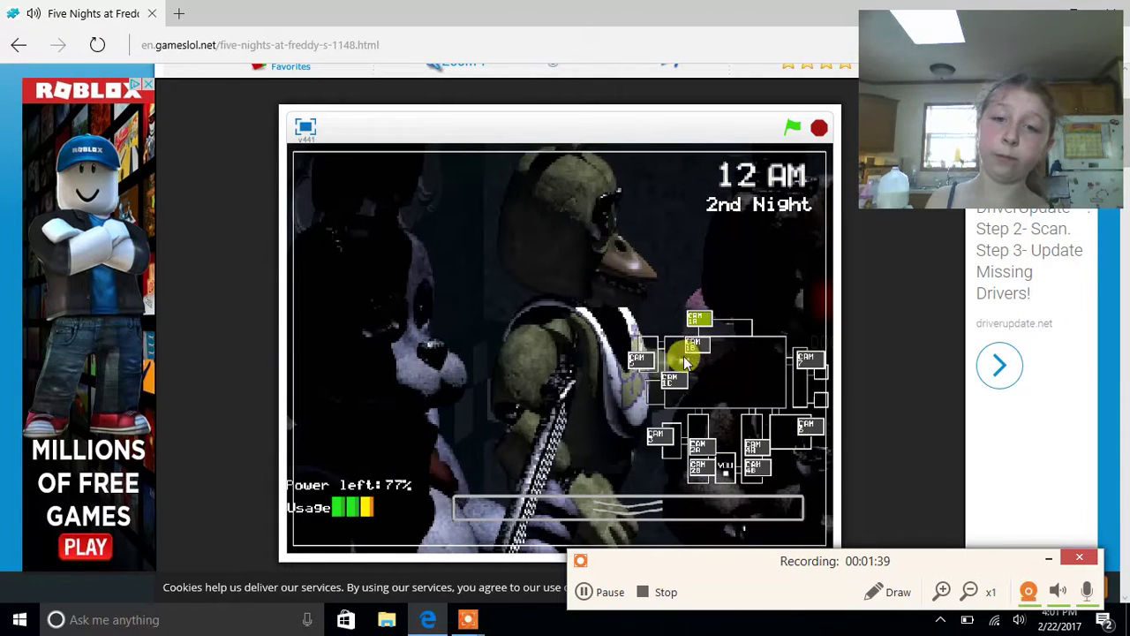
click(675, 380)
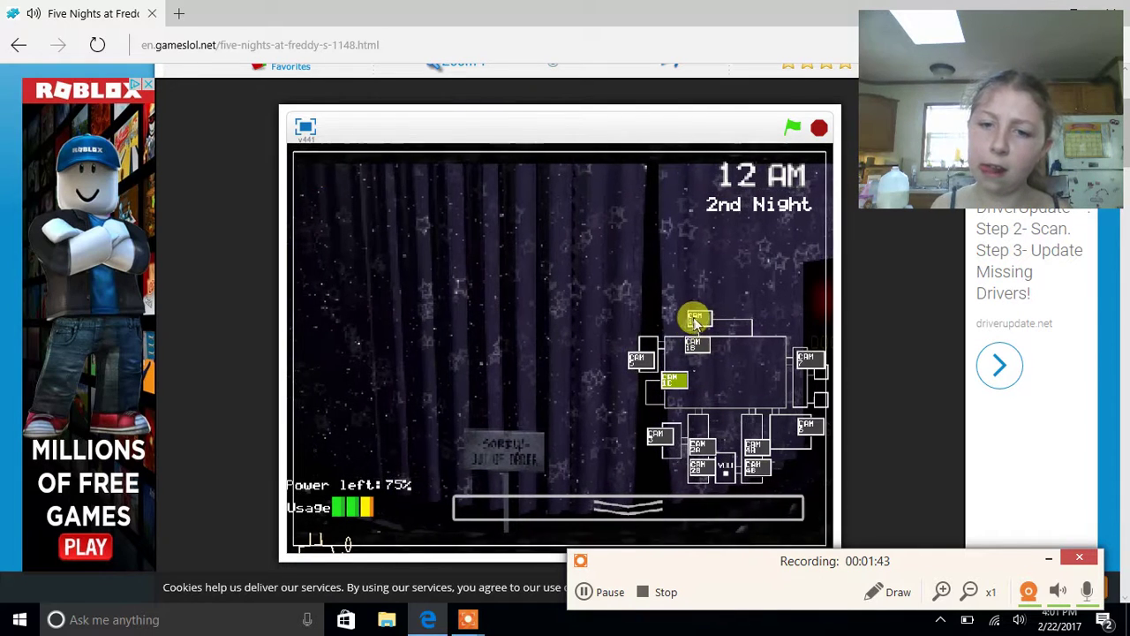
click(695, 320)
click(665, 395)
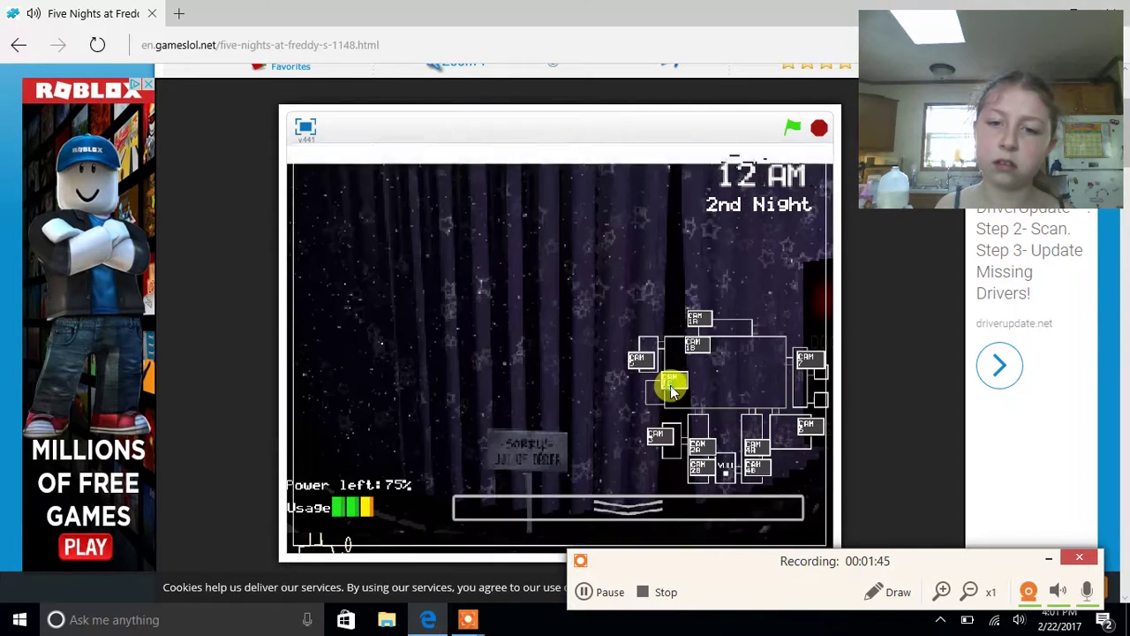
click(700, 320)
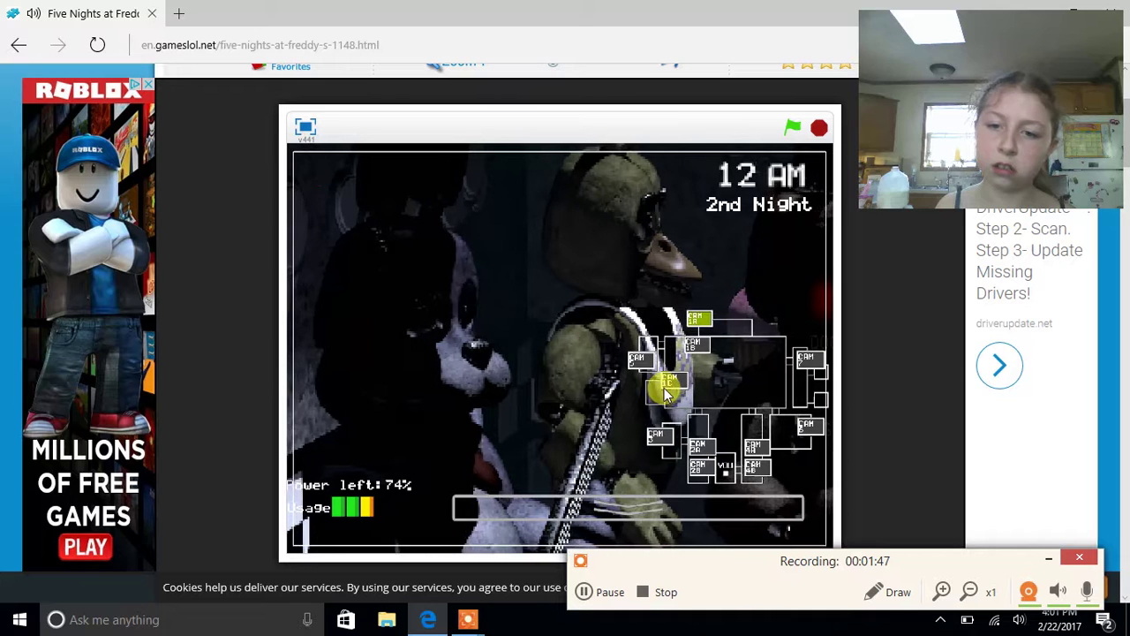
click(673, 387)
click(695, 316)
click(695, 351)
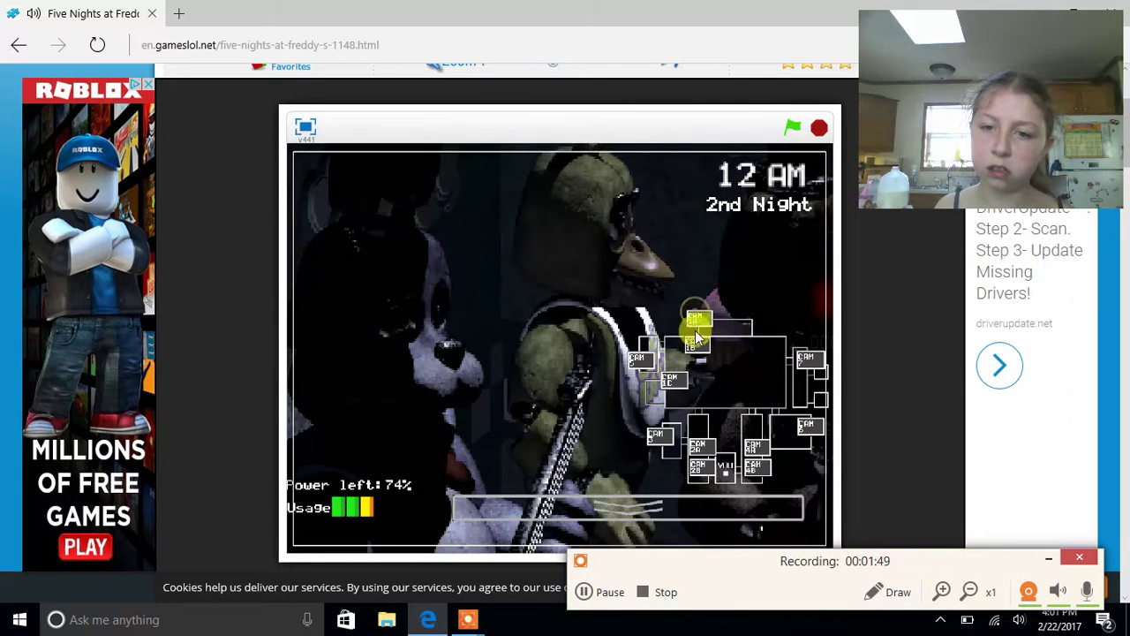
click(684, 381)
click(700, 319)
click(658, 393)
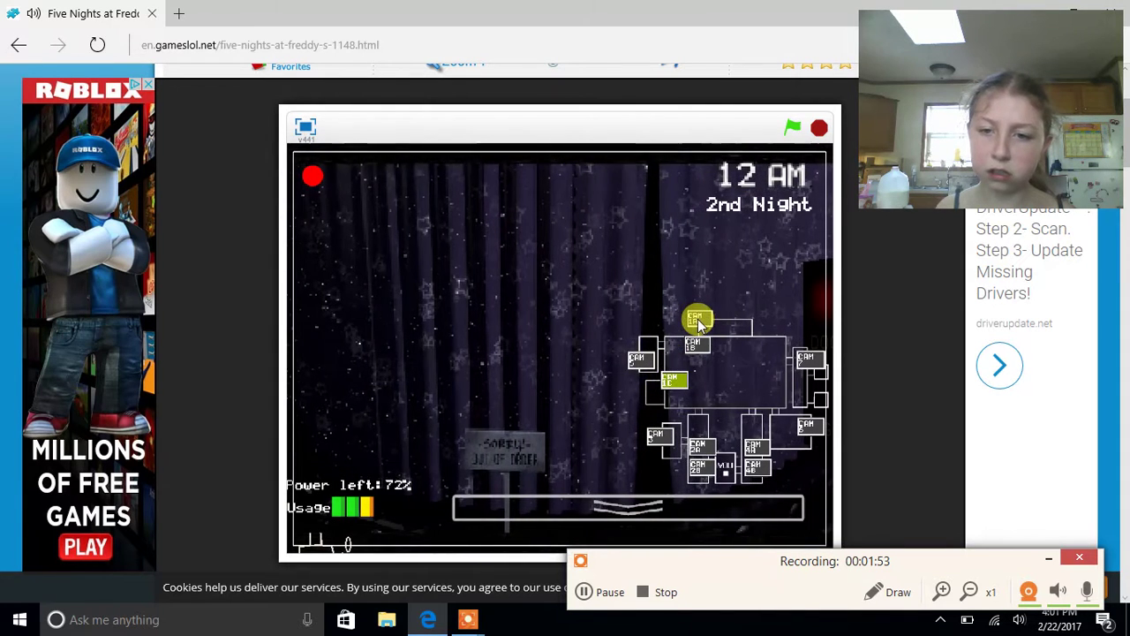
click(698, 319)
click(676, 380)
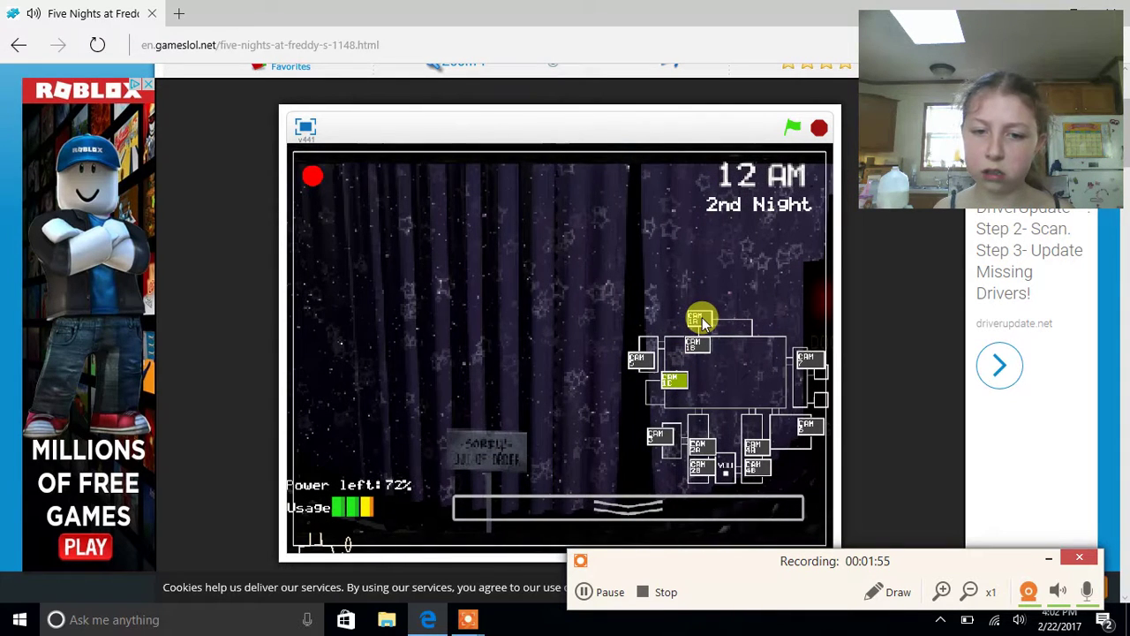
Lower the monitor to the office, raise it again, and return to the Show Stage feed.
click(654, 499)
click(653, 499)
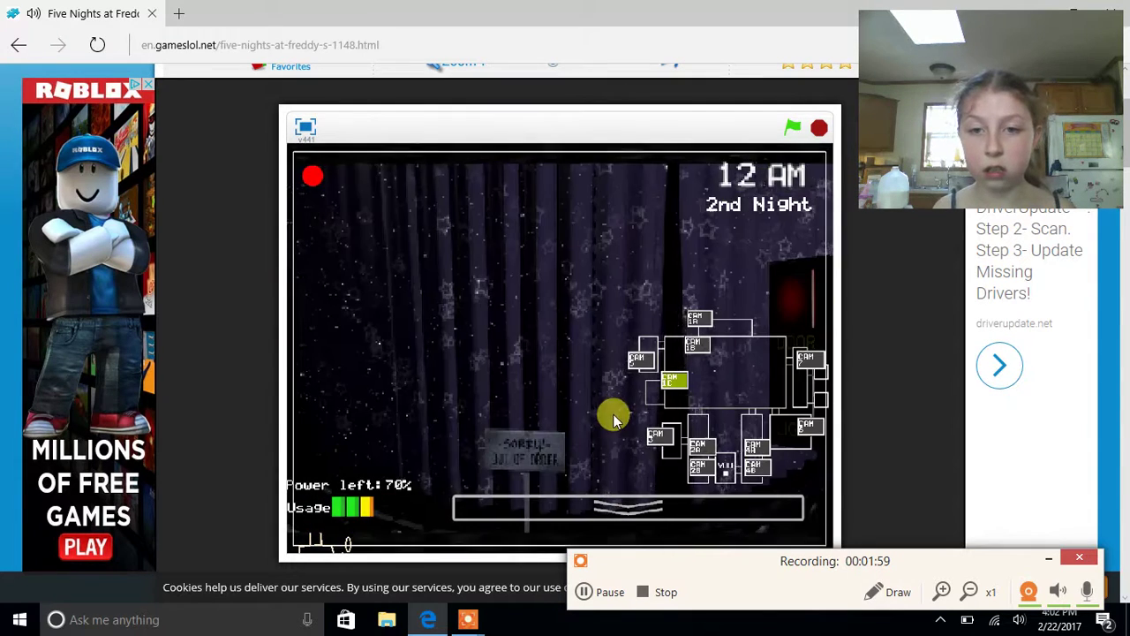
click(697, 320)
Alternate between Pirate Cove (CAM 1C) and Show Stage (CAM 1A), ending on the Show Stage.
click(676, 380)
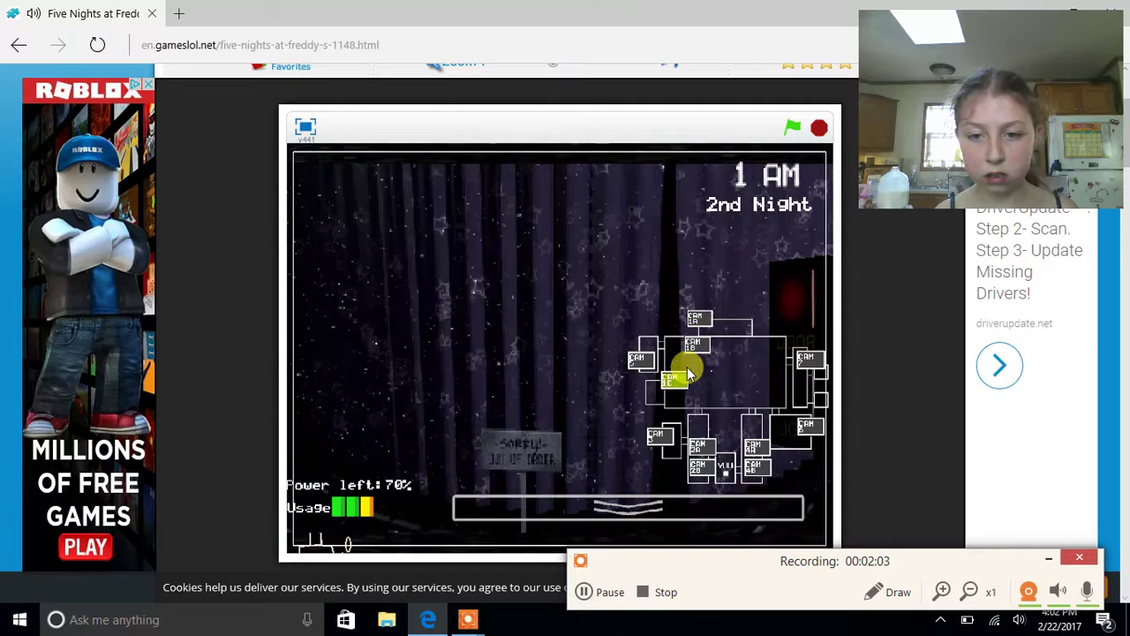
click(701, 318)
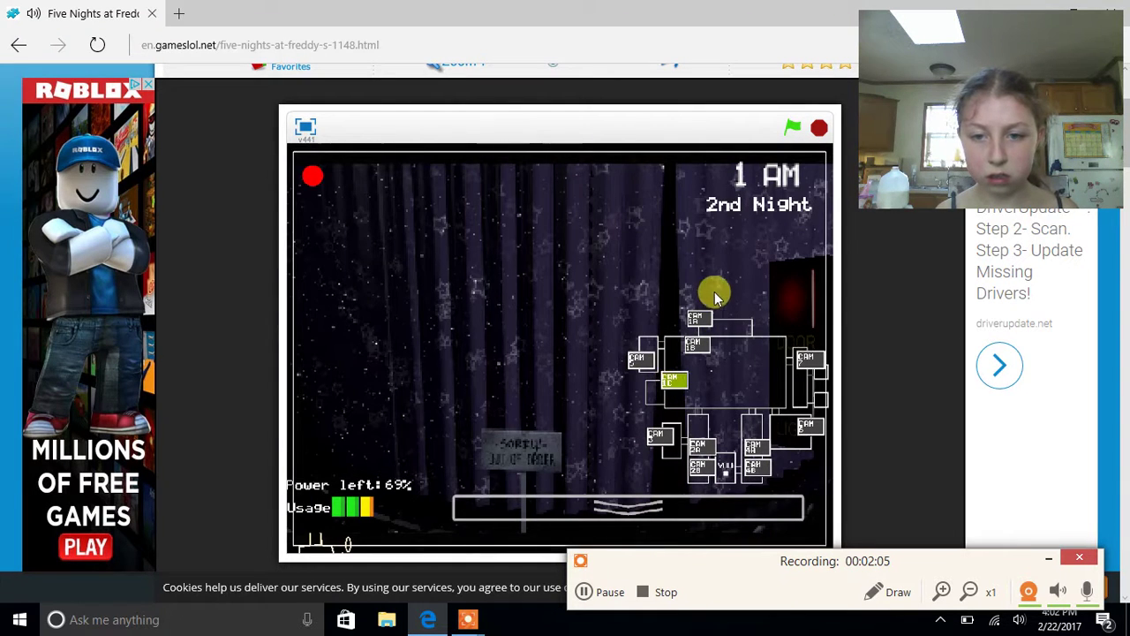
click(698, 320)
click(675, 380)
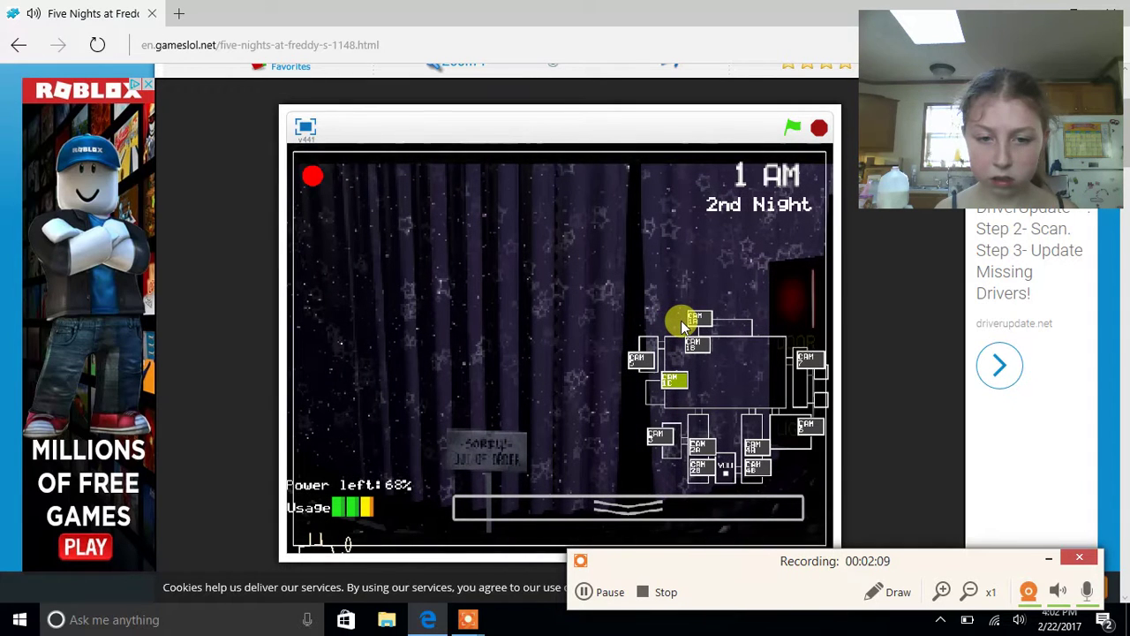
click(680, 321)
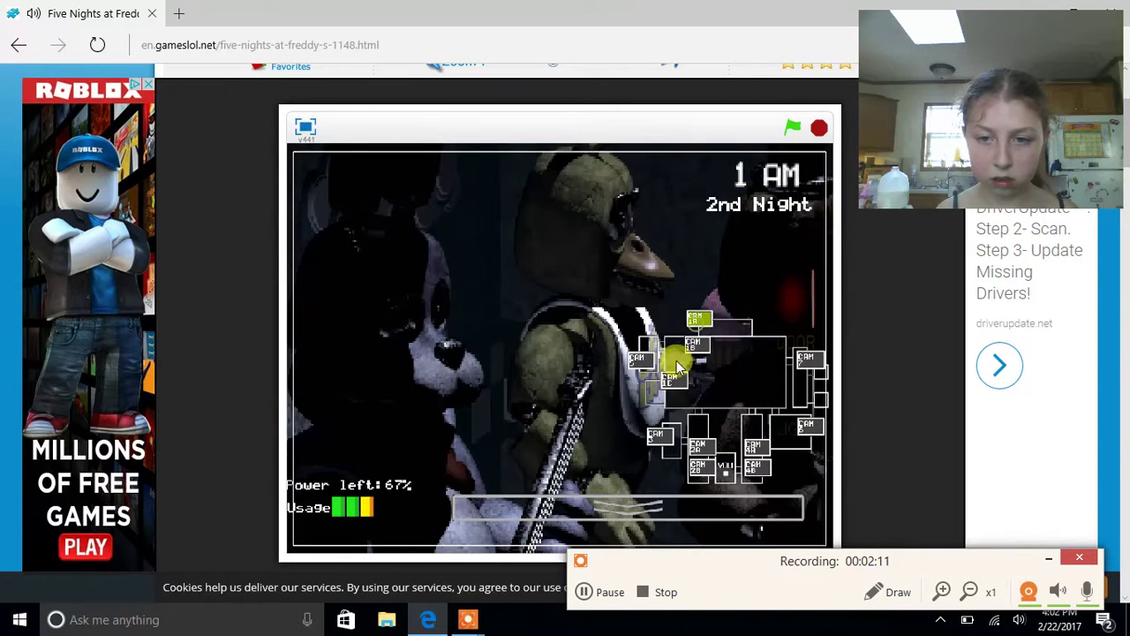
click(664, 391)
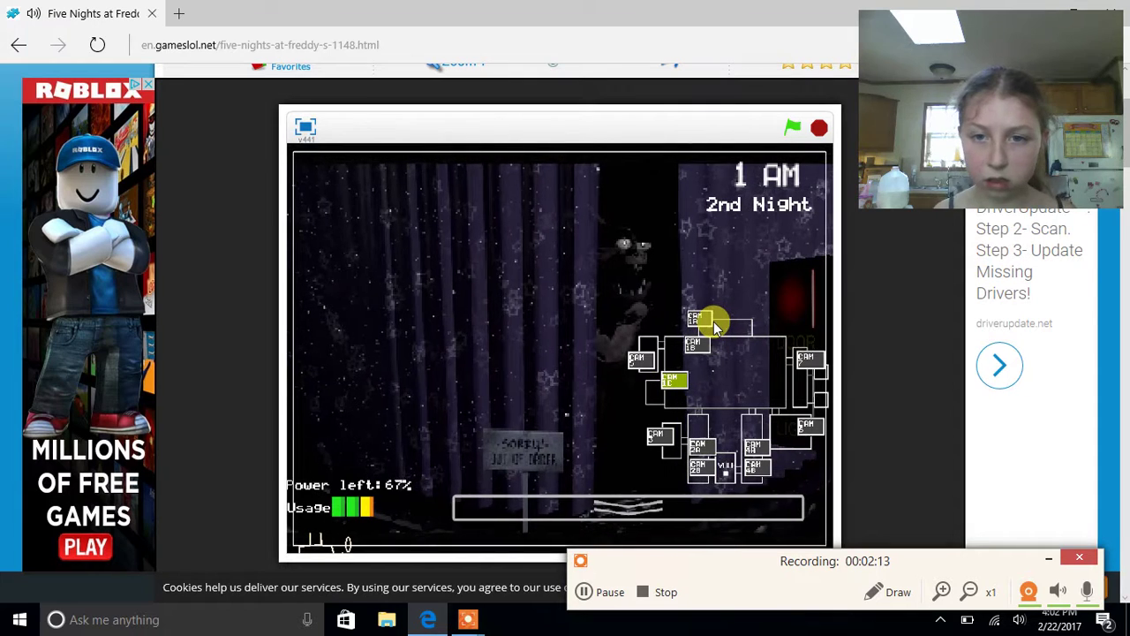
click(713, 325)
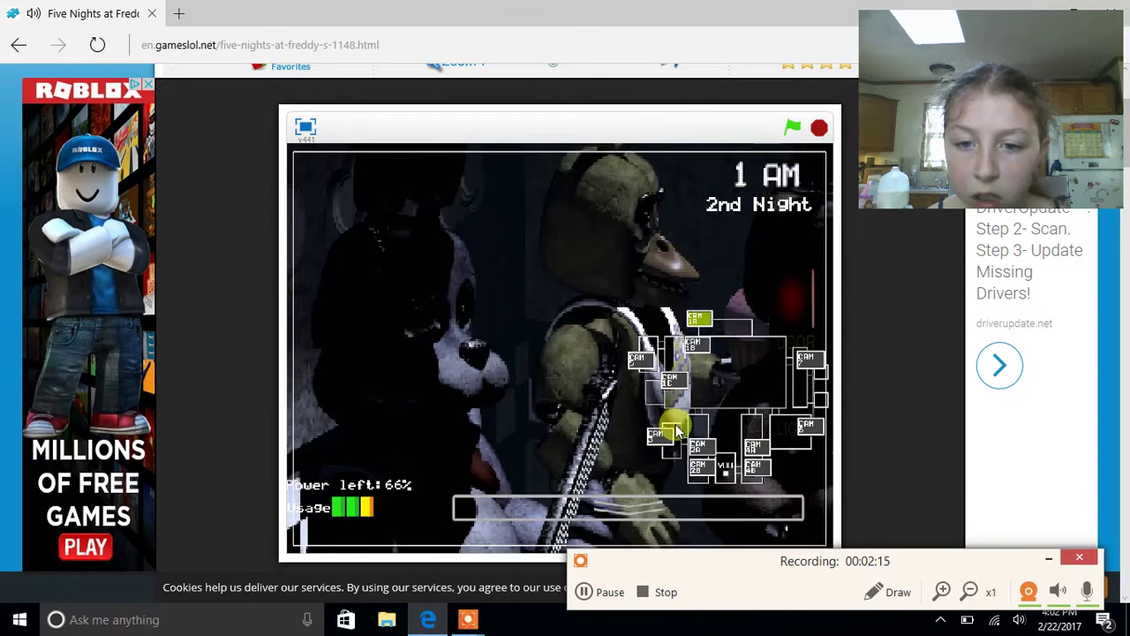
click(671, 390)
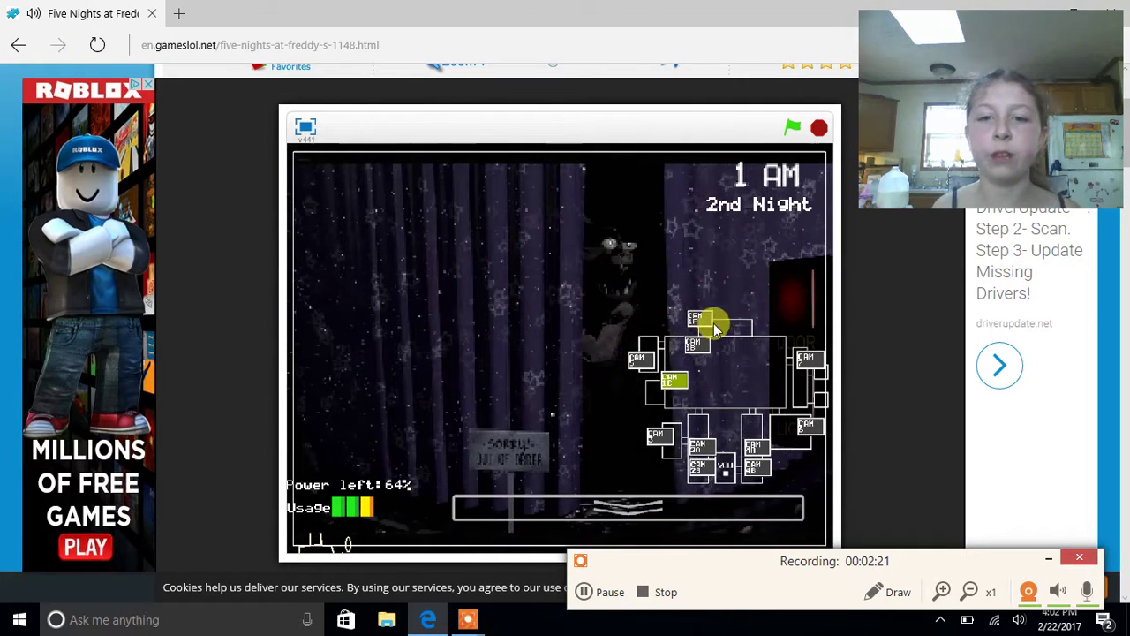
click(698, 320)
click(678, 379)
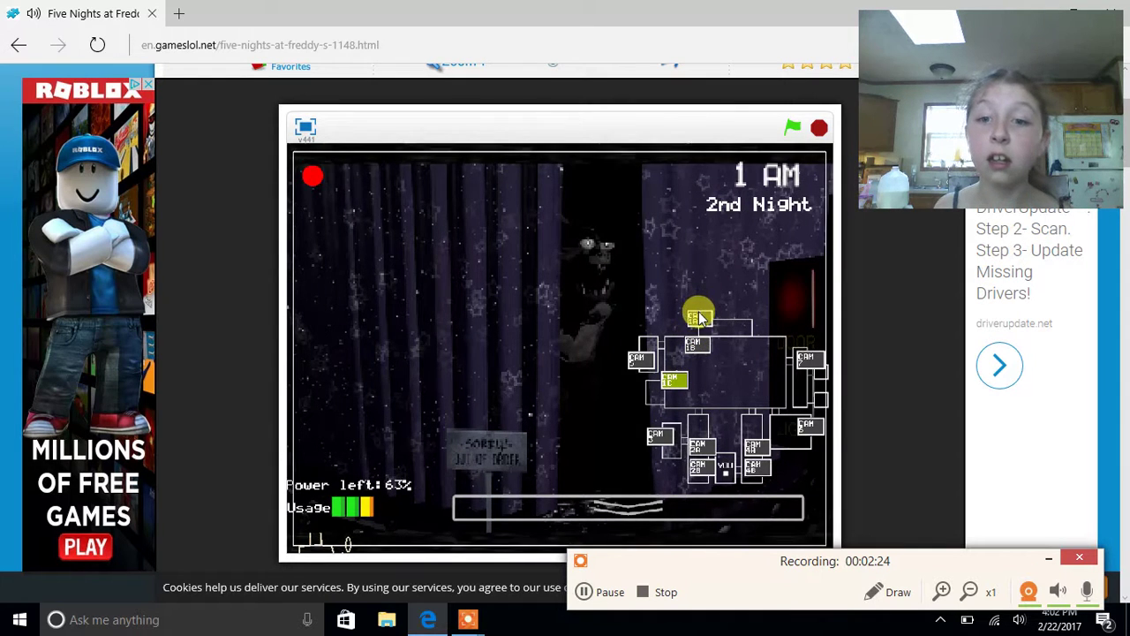
click(702, 320)
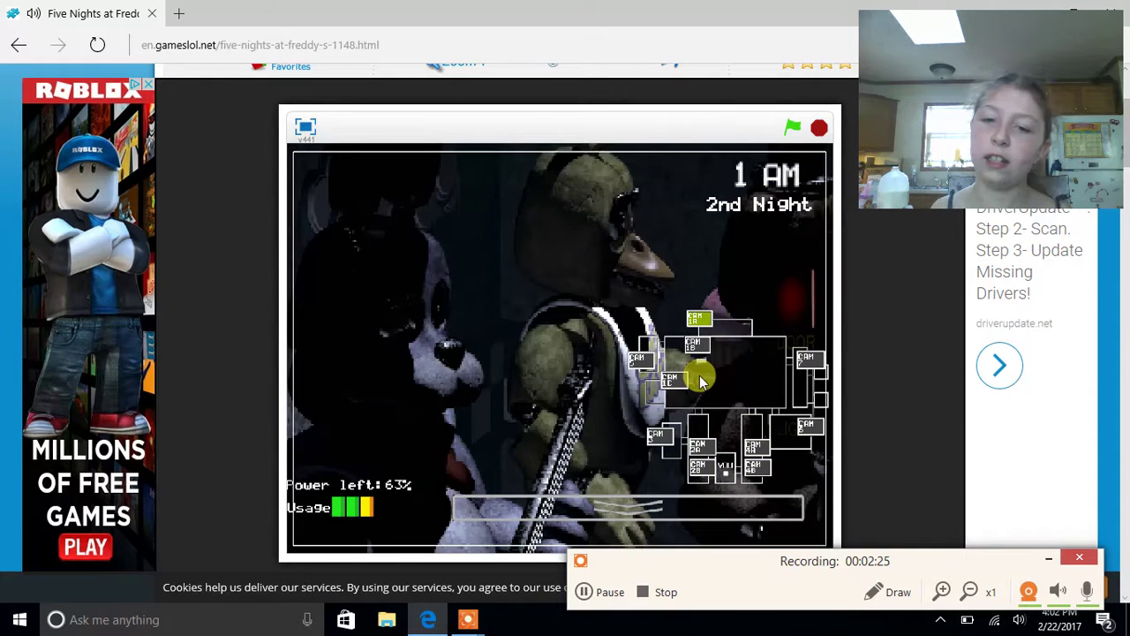
click(680, 387)
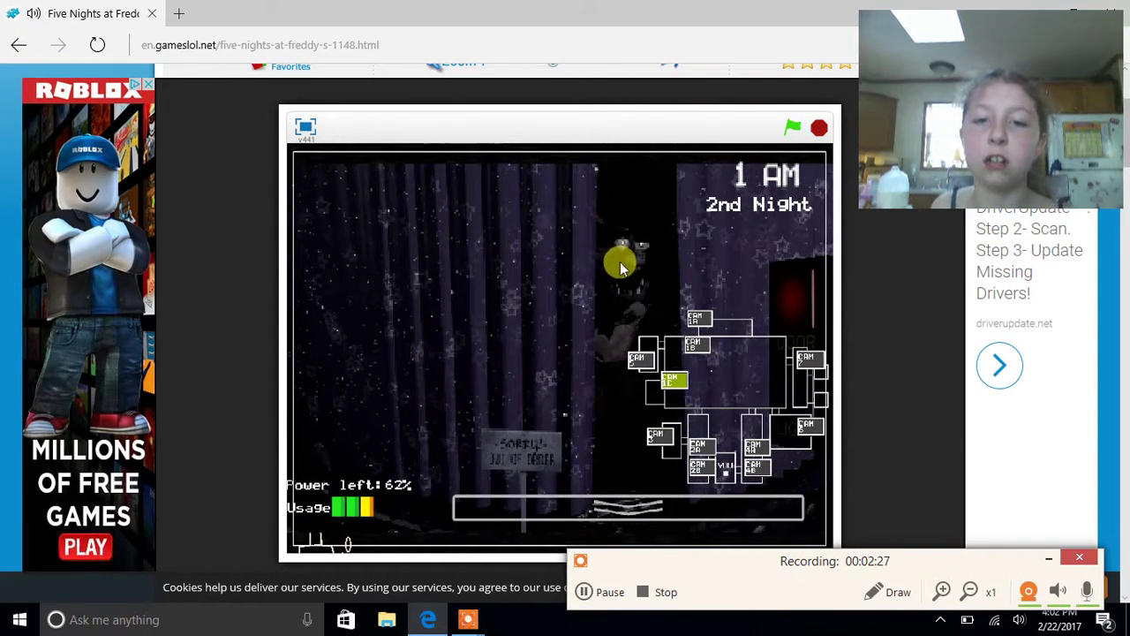
click(701, 319)
click(675, 380)
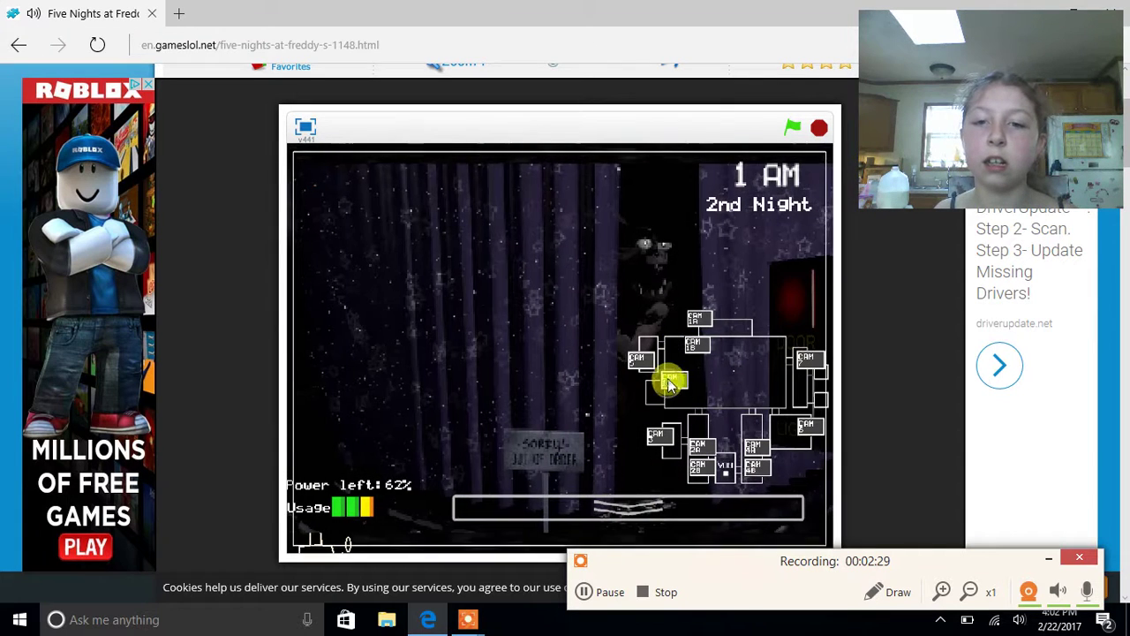
click(695, 323)
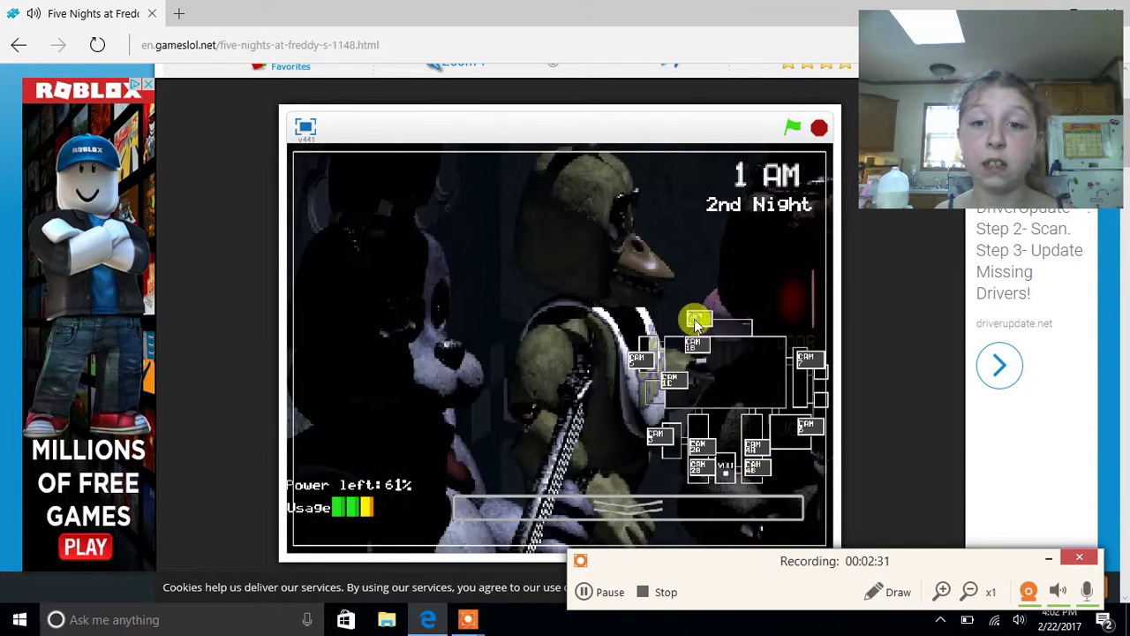
click(680, 382)
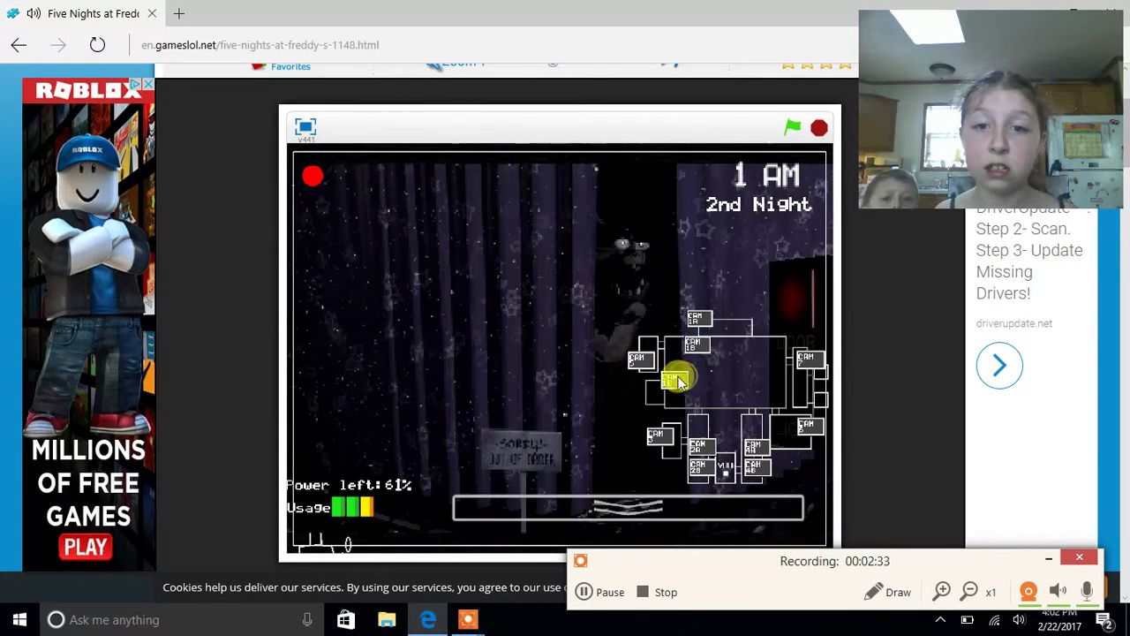
click(697, 319)
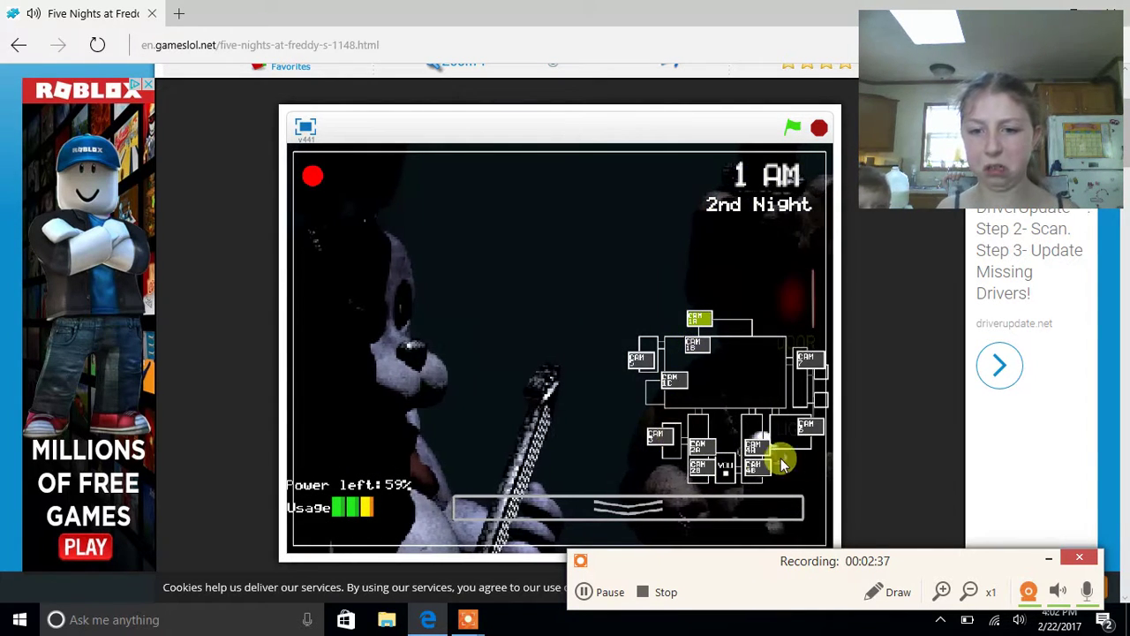
Cycle through the east hall, Dining Area, Pirate Cove and Show Stage cameras.
click(758, 451)
click(760, 471)
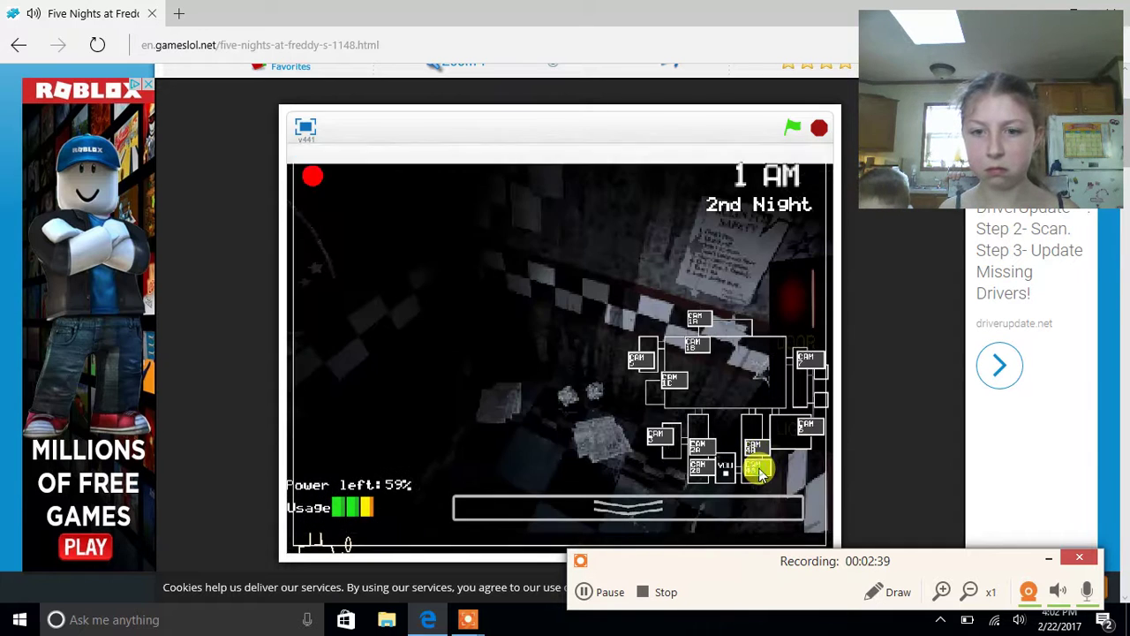
click(697, 364)
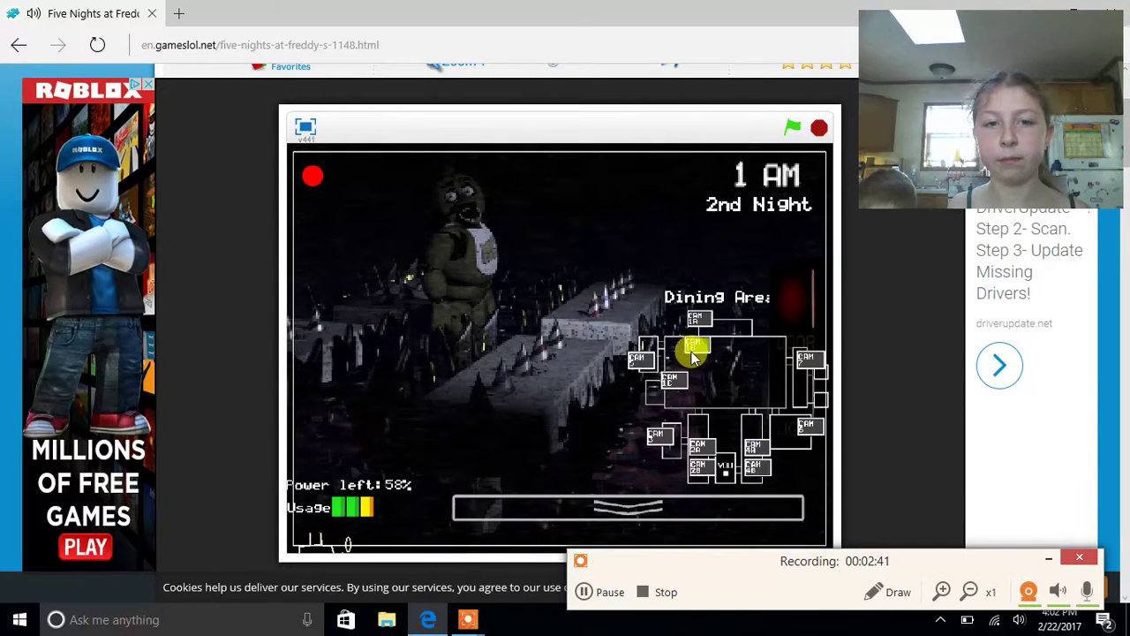
click(671, 387)
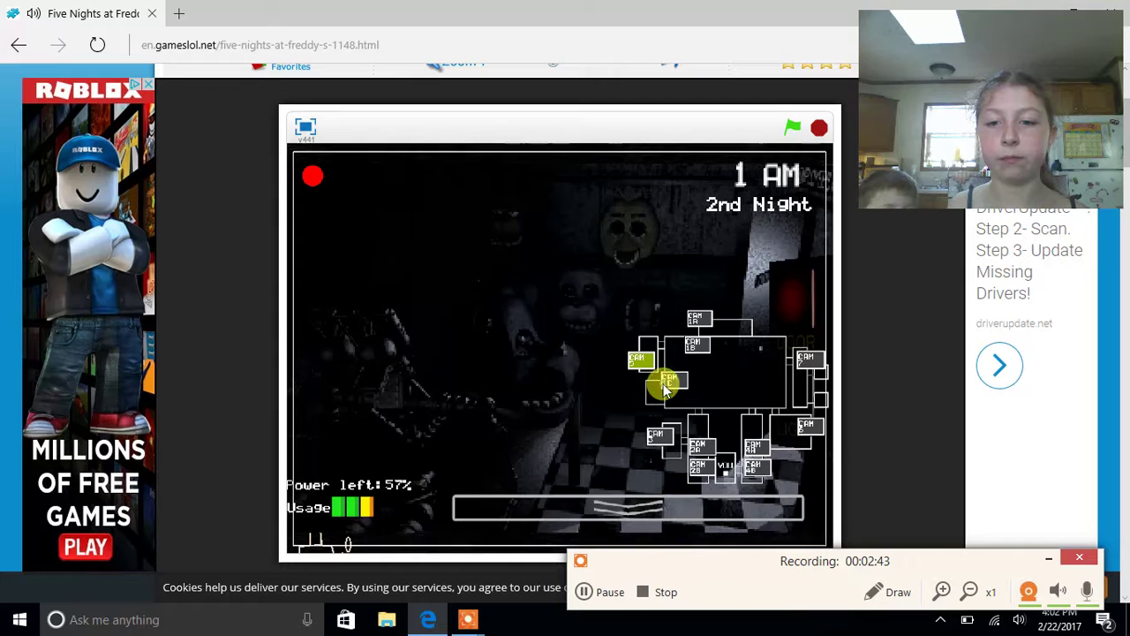
click(669, 387)
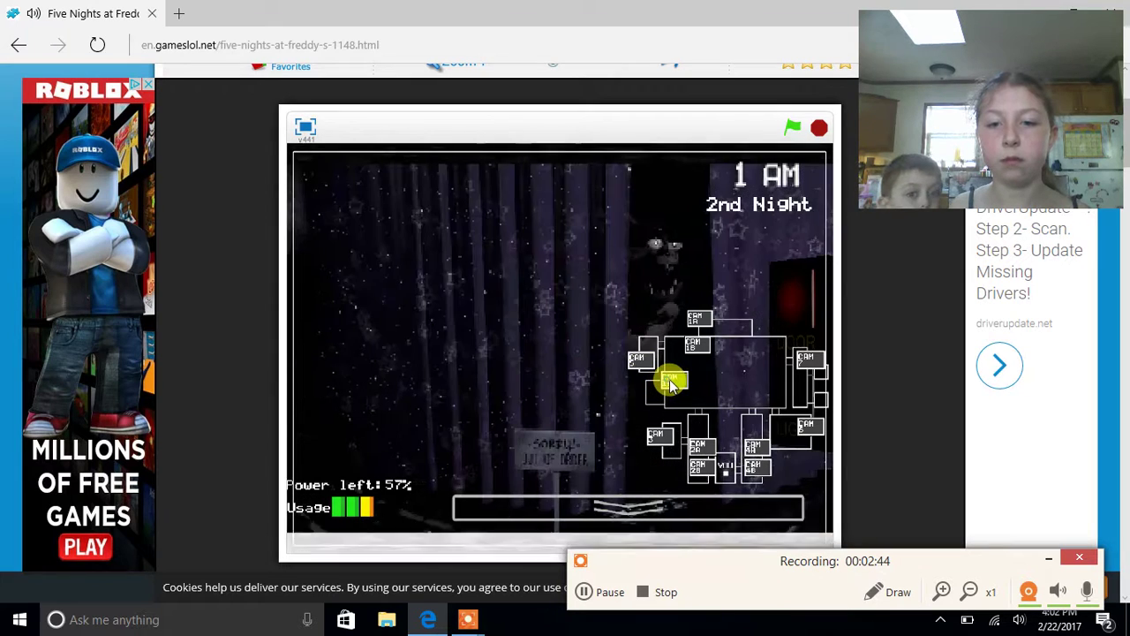
click(698, 325)
click(700, 346)
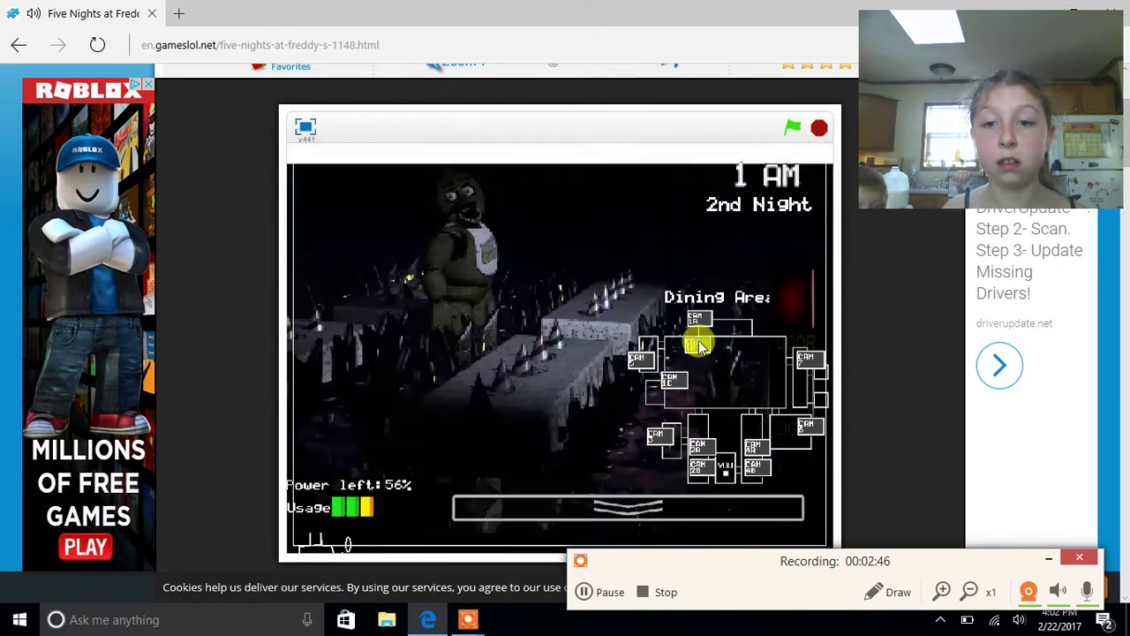
click(673, 389)
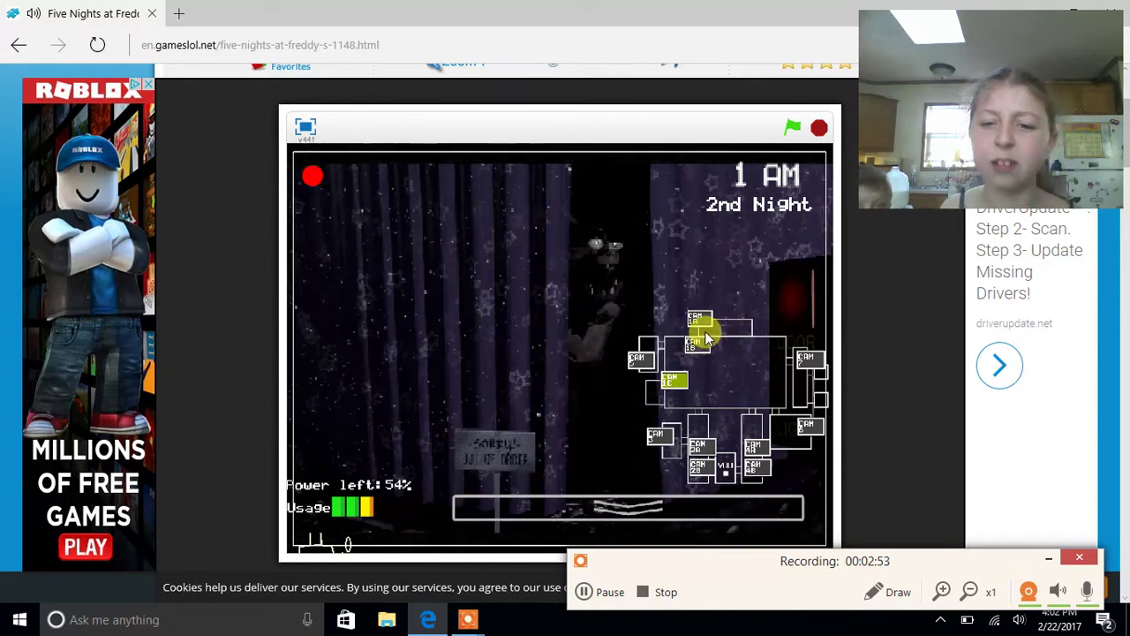
click(702, 345)
click(696, 321)
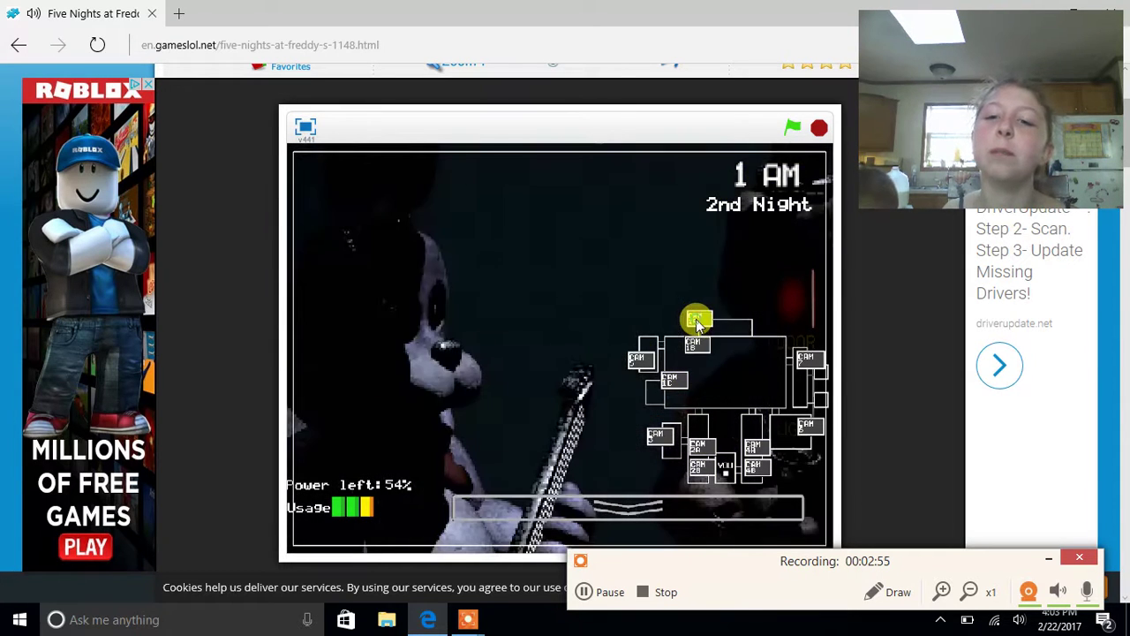
click(755, 446)
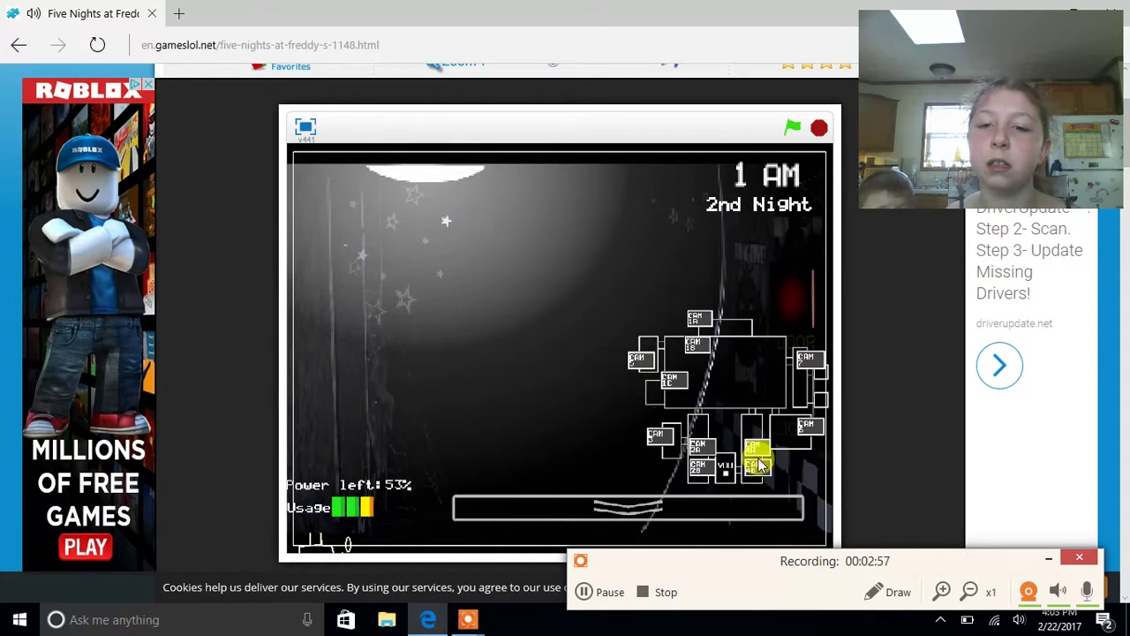
click(759, 466)
click(677, 380)
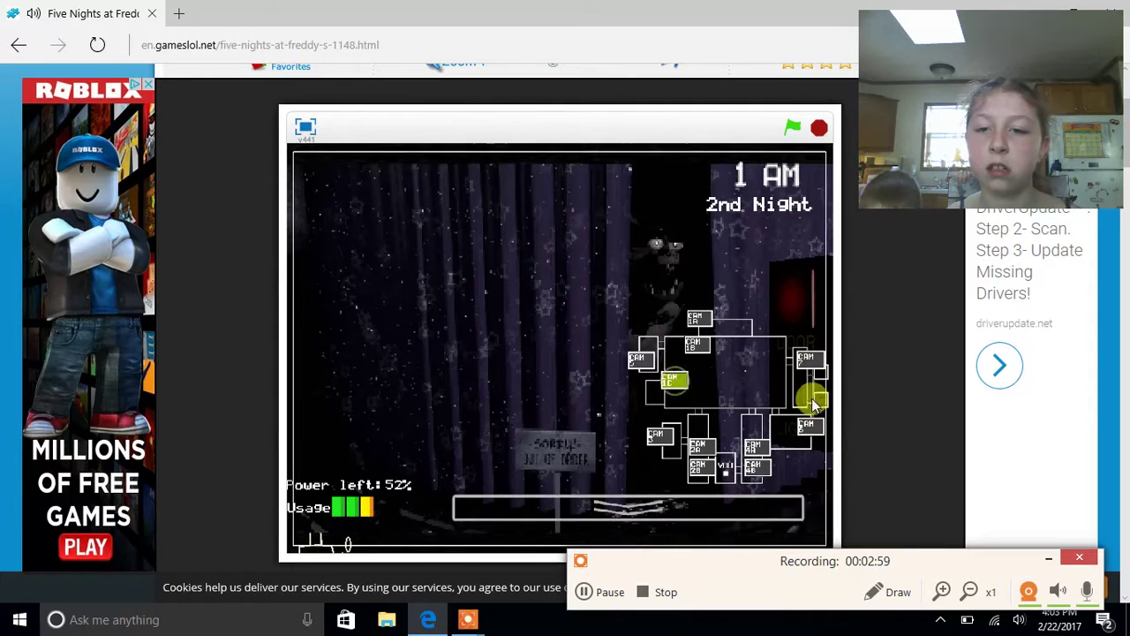
Check the Kitchen, Backstage, West Hall and east hall corner, then Show Stage, Dining Area and Pirate Cove.
click(803, 430)
click(812, 362)
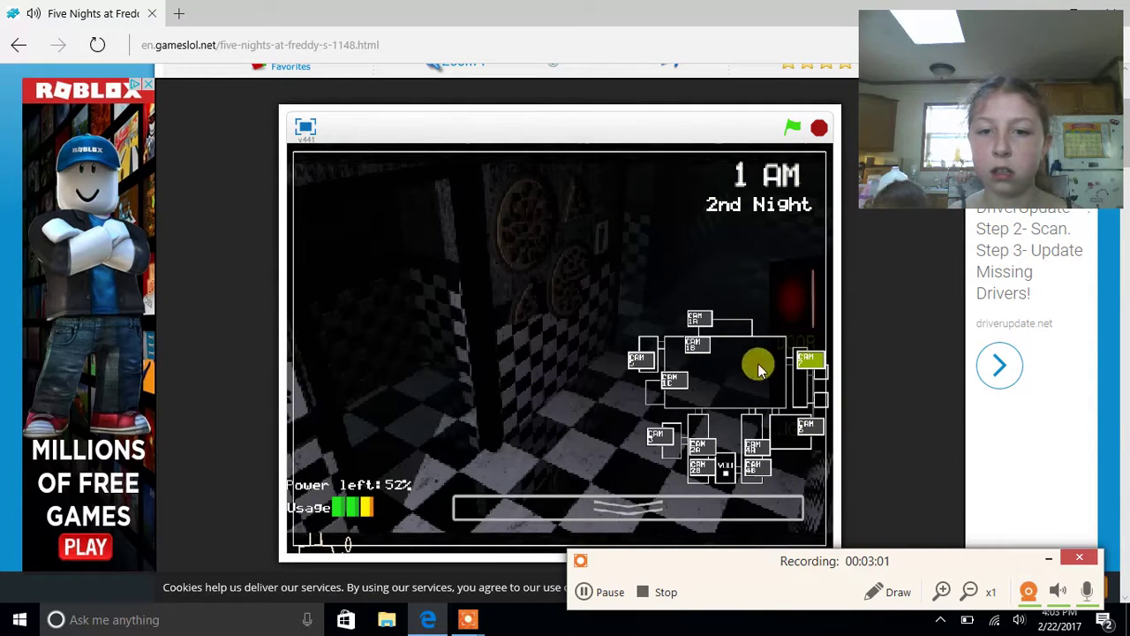
click(660, 442)
click(753, 468)
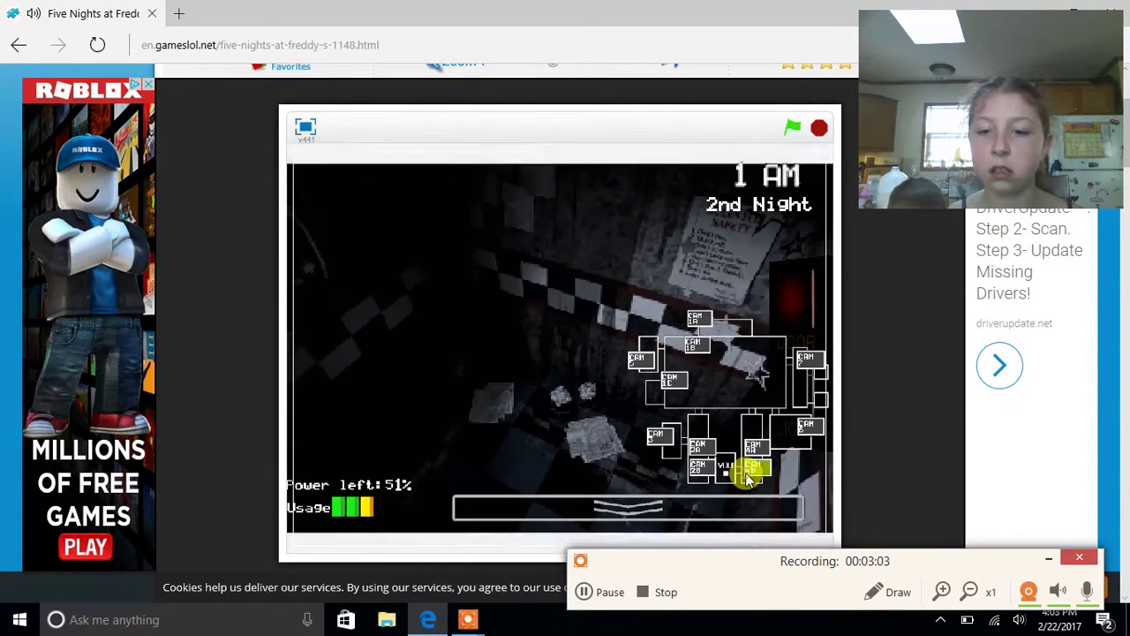
click(698, 318)
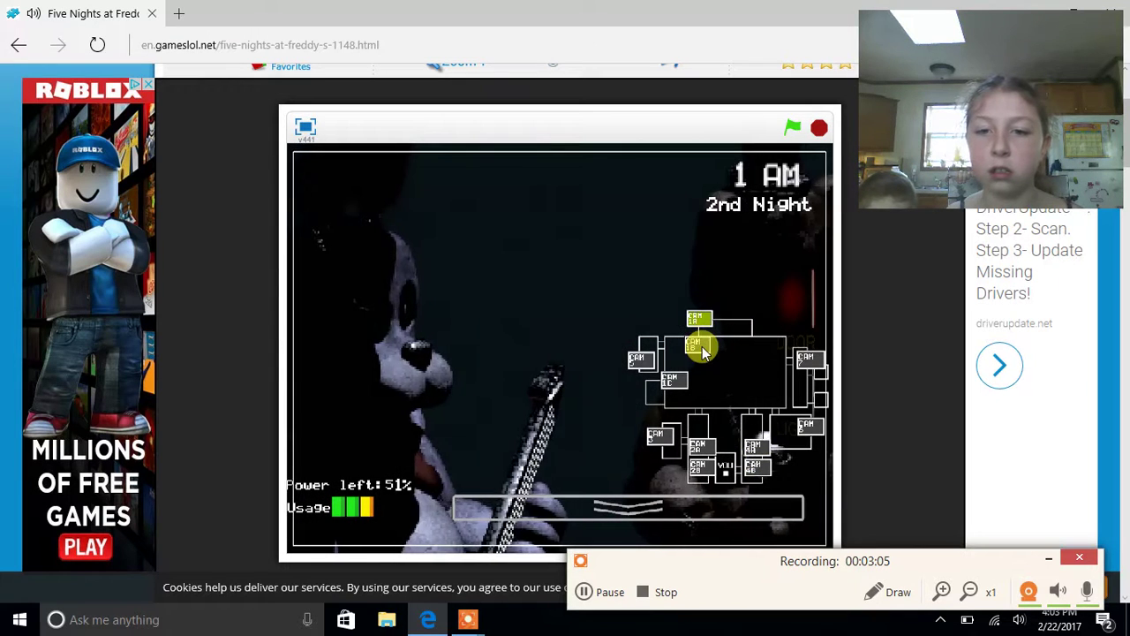
click(697, 346)
click(672, 380)
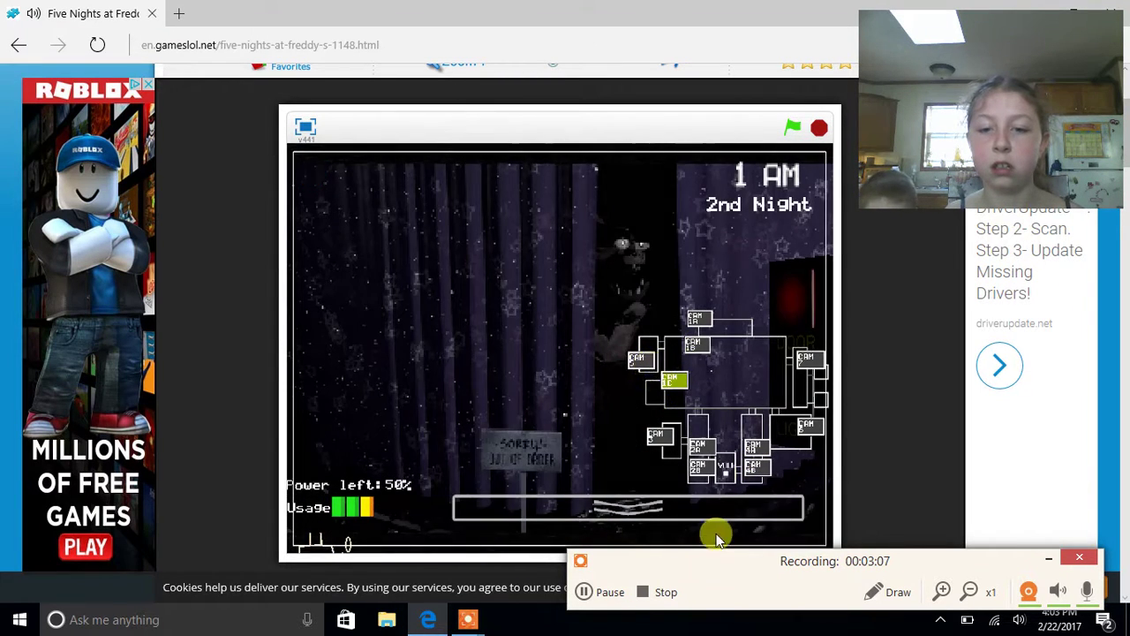
Light the right doorway, then check the Show Stage, Backstage, supply closet and west hall corner.
click(797, 402)
click(647, 444)
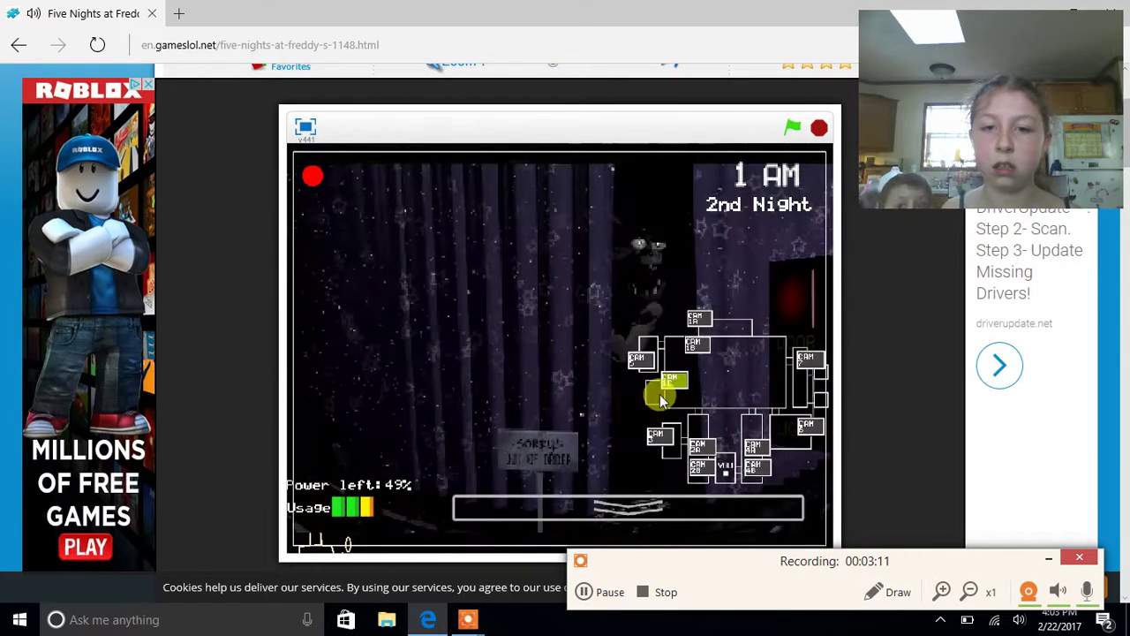
click(696, 320)
click(642, 357)
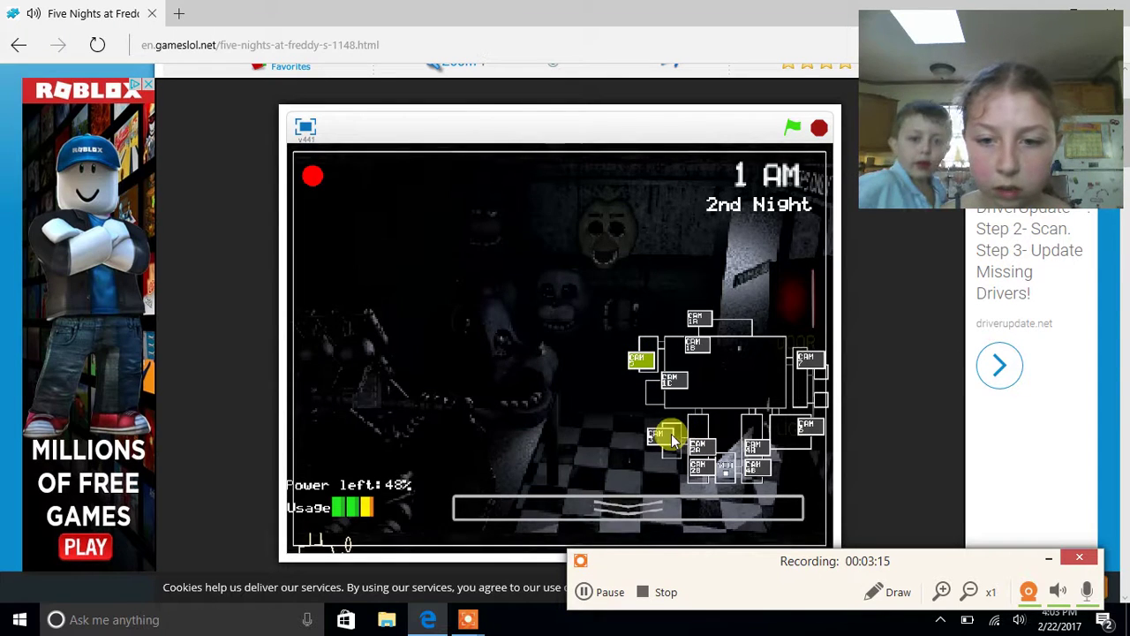
click(673, 437)
click(702, 469)
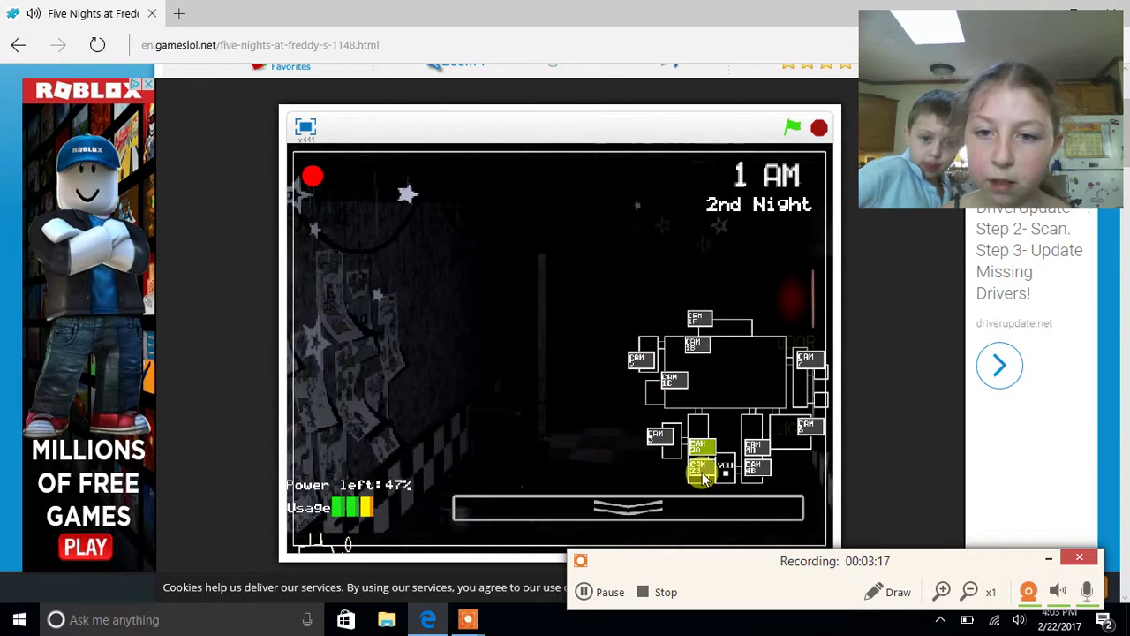
Check the West Hall, east hall corner, Kitchen, Restrooms and Pirate Cove, ending on the Show Stage.
click(700, 445)
click(757, 466)
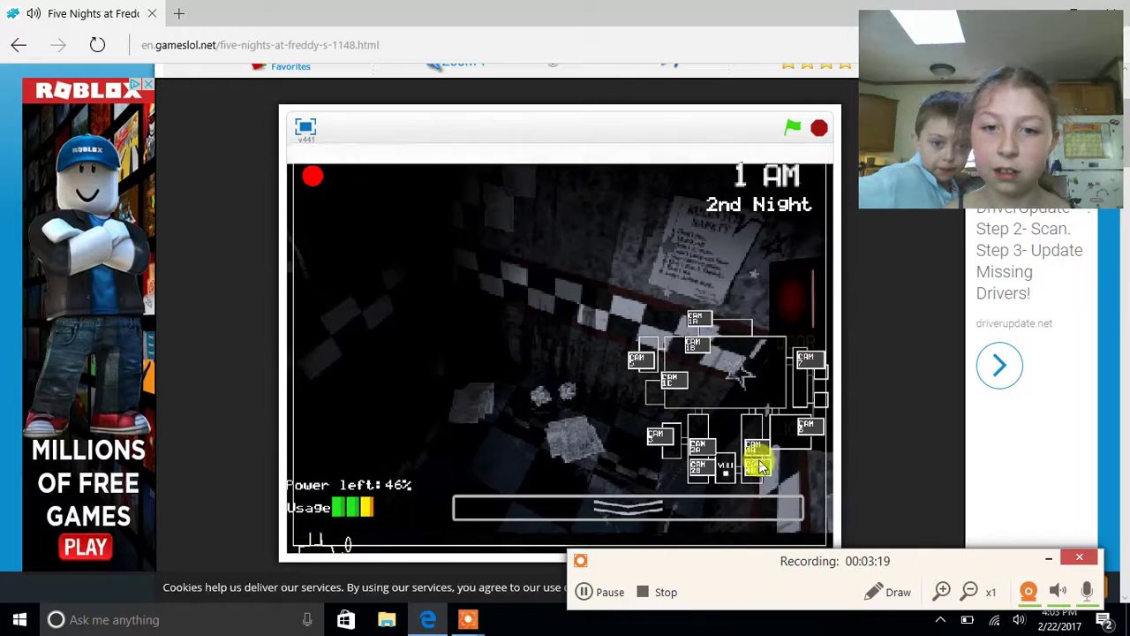
click(812, 428)
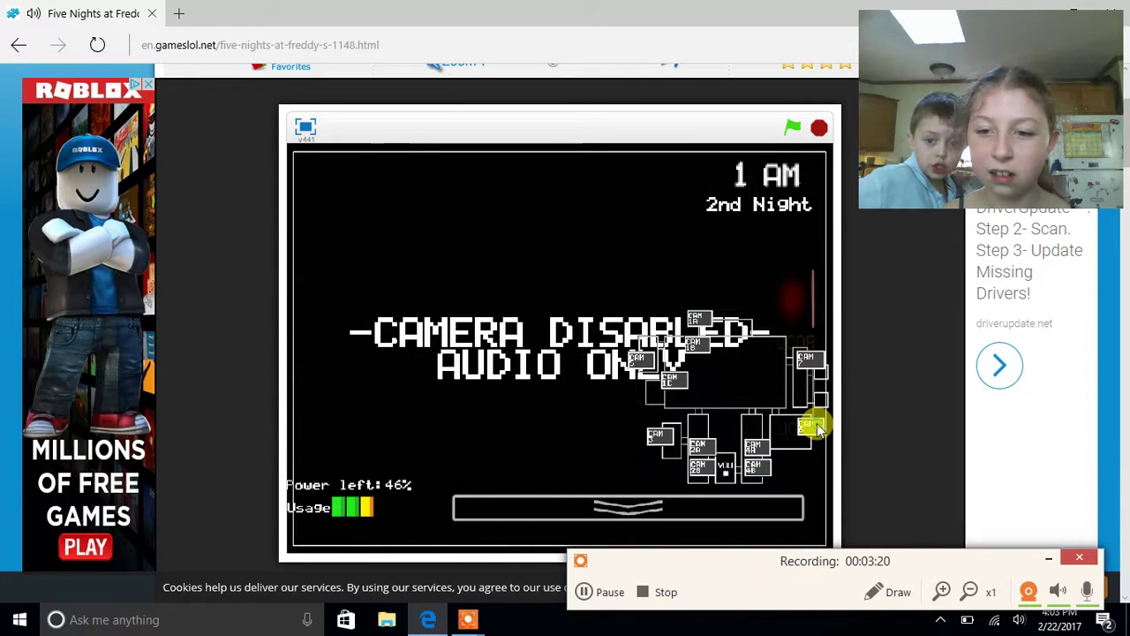
click(809, 362)
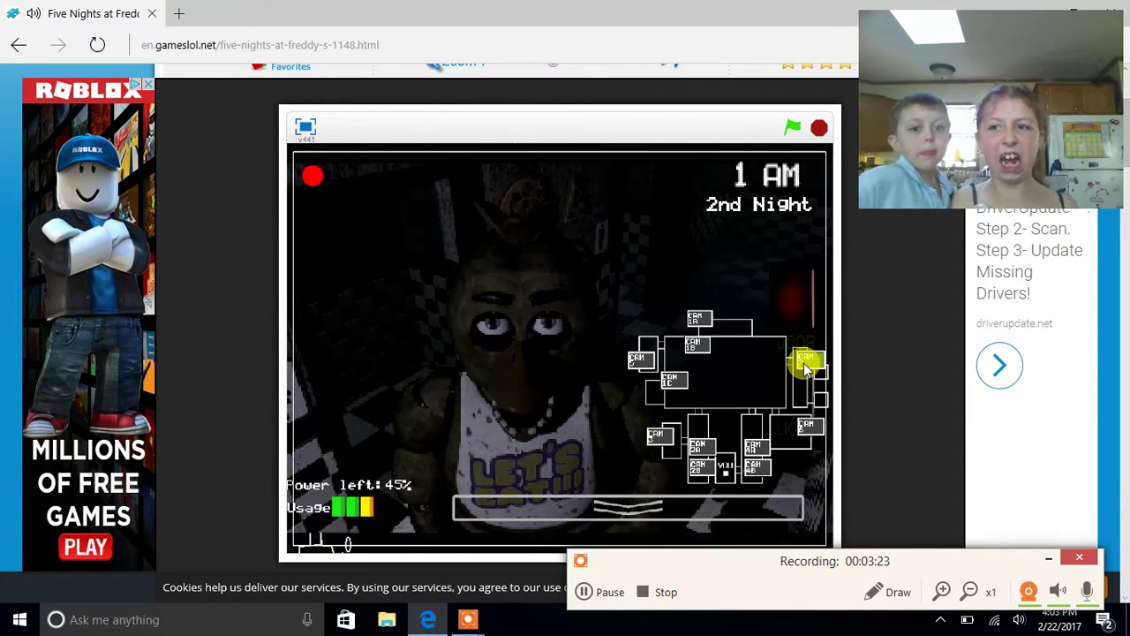
click(675, 380)
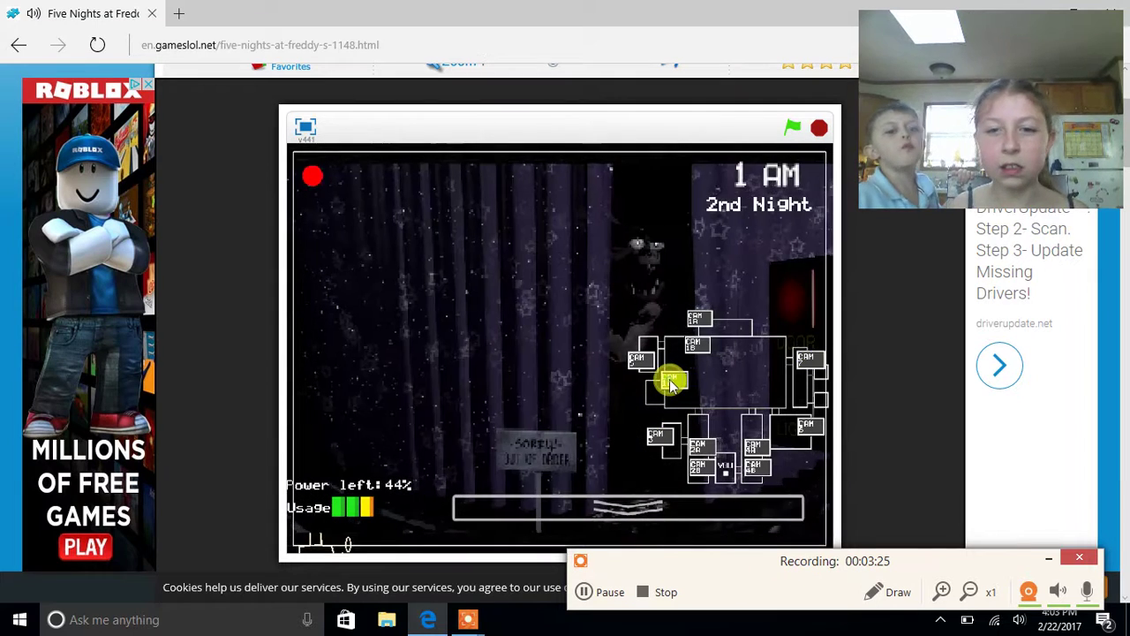
click(704, 310)
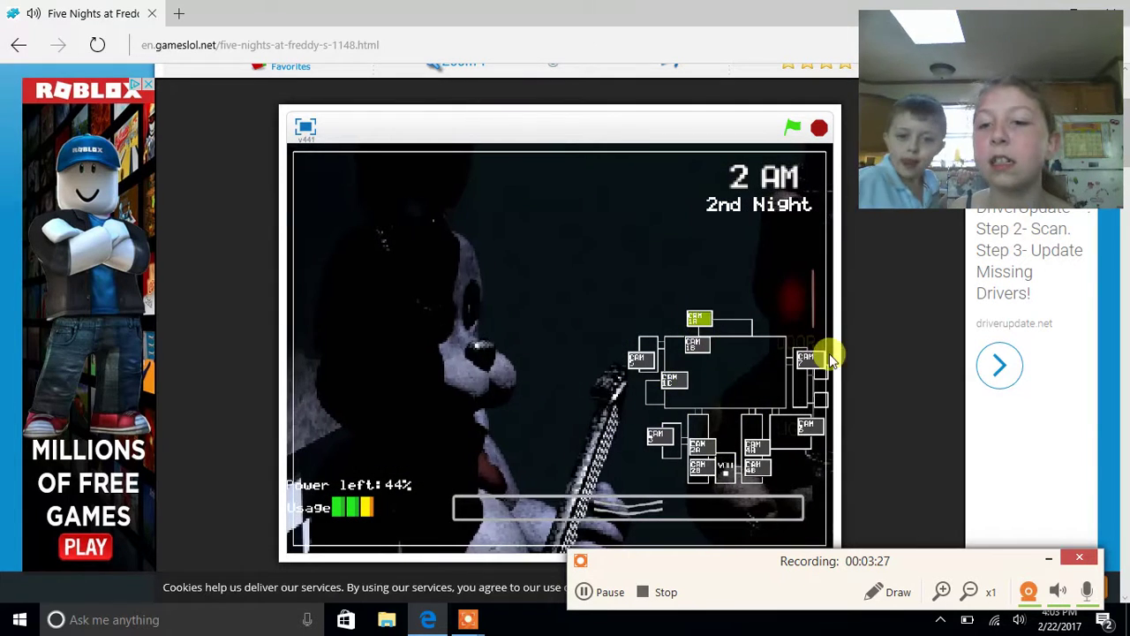
Check the Restrooms, Show Stage, Dining Area, Pirate Cove, supply closet, West Hall and east hall feeds.
click(811, 362)
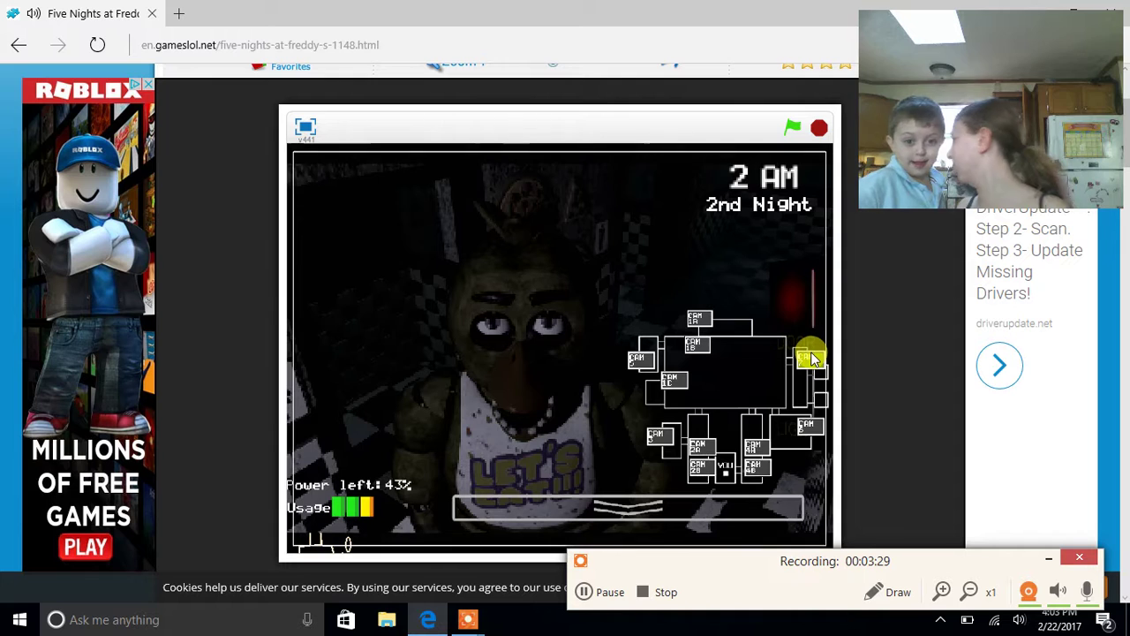
click(698, 318)
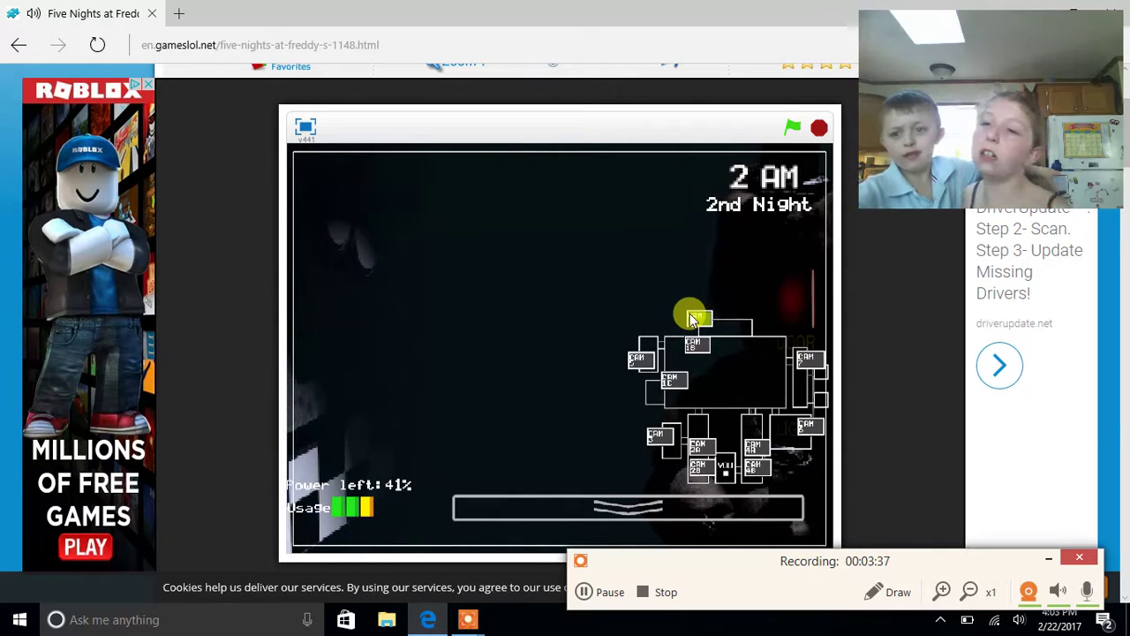
click(698, 357)
click(669, 382)
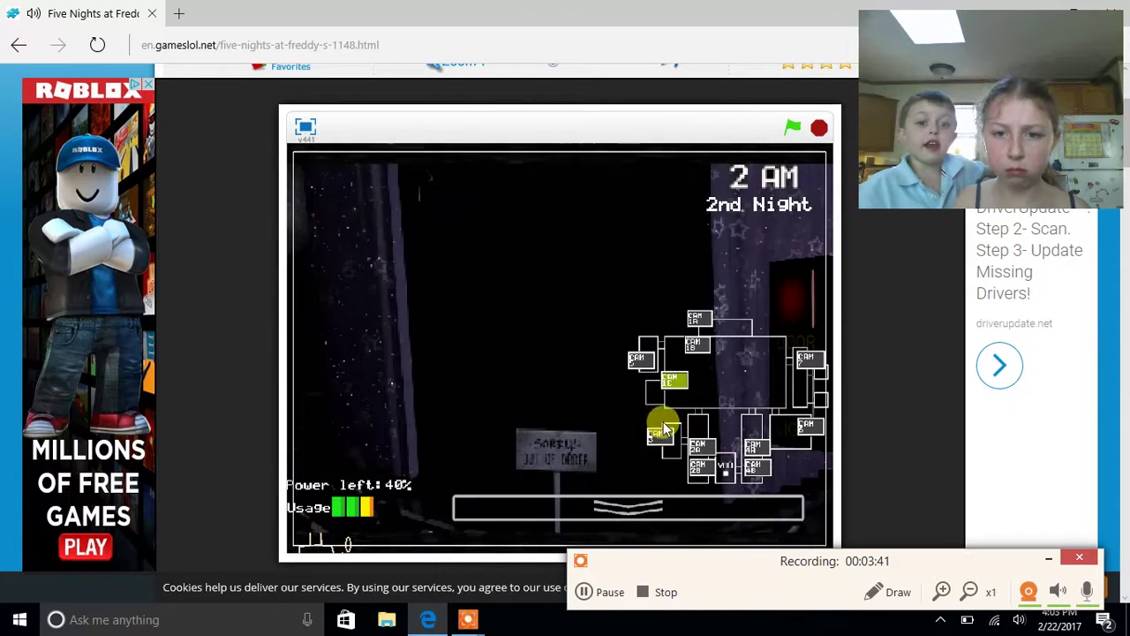
click(660, 437)
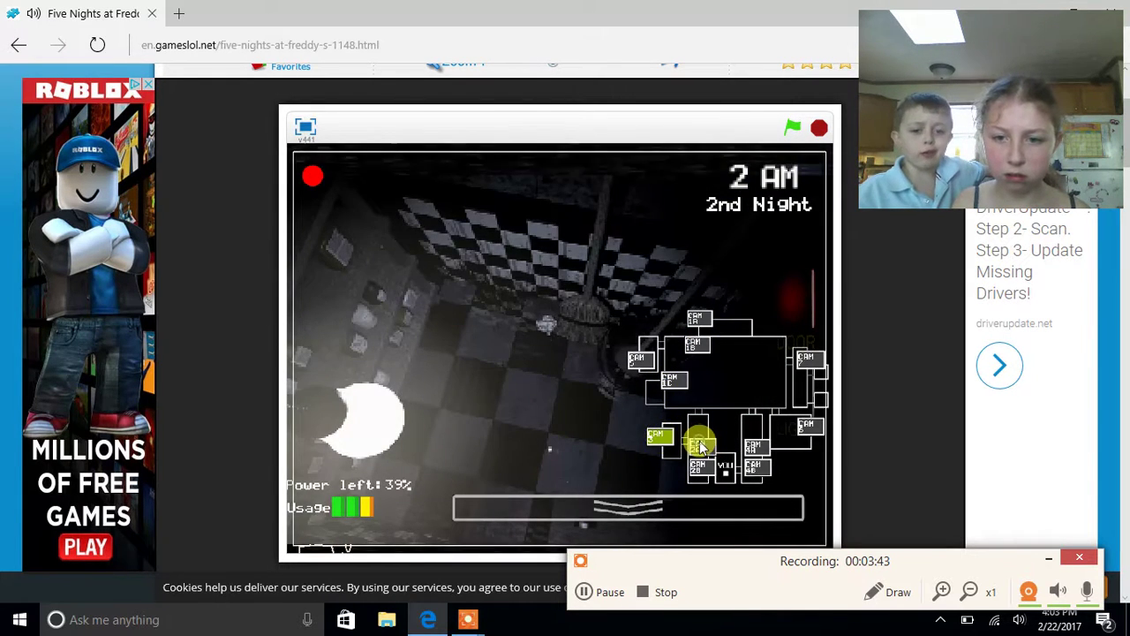
click(702, 448)
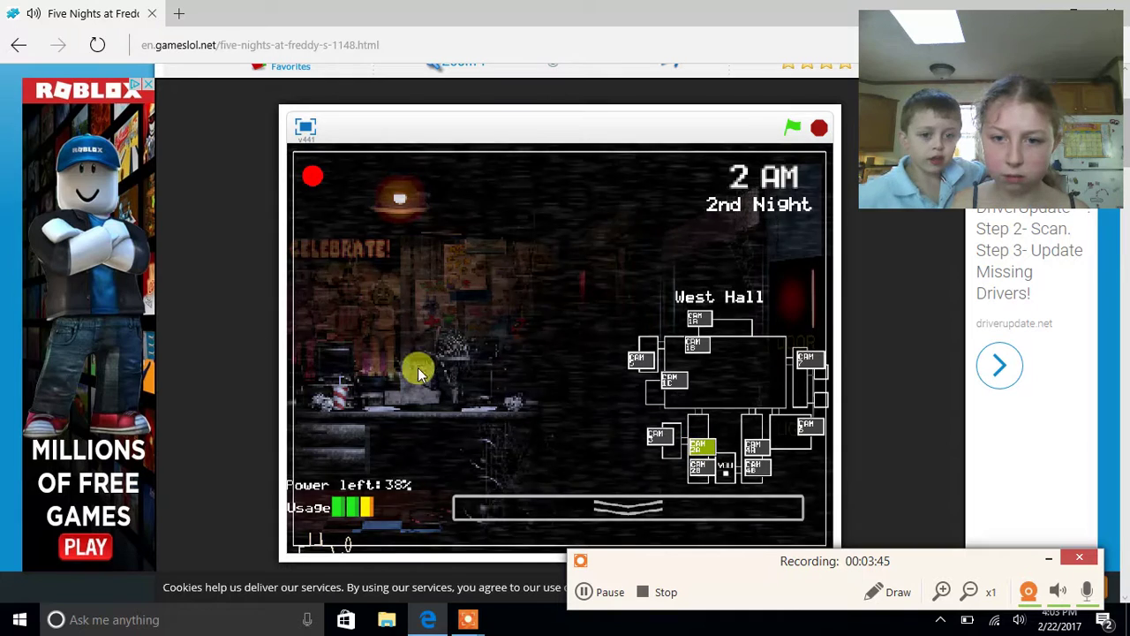
click(695, 474)
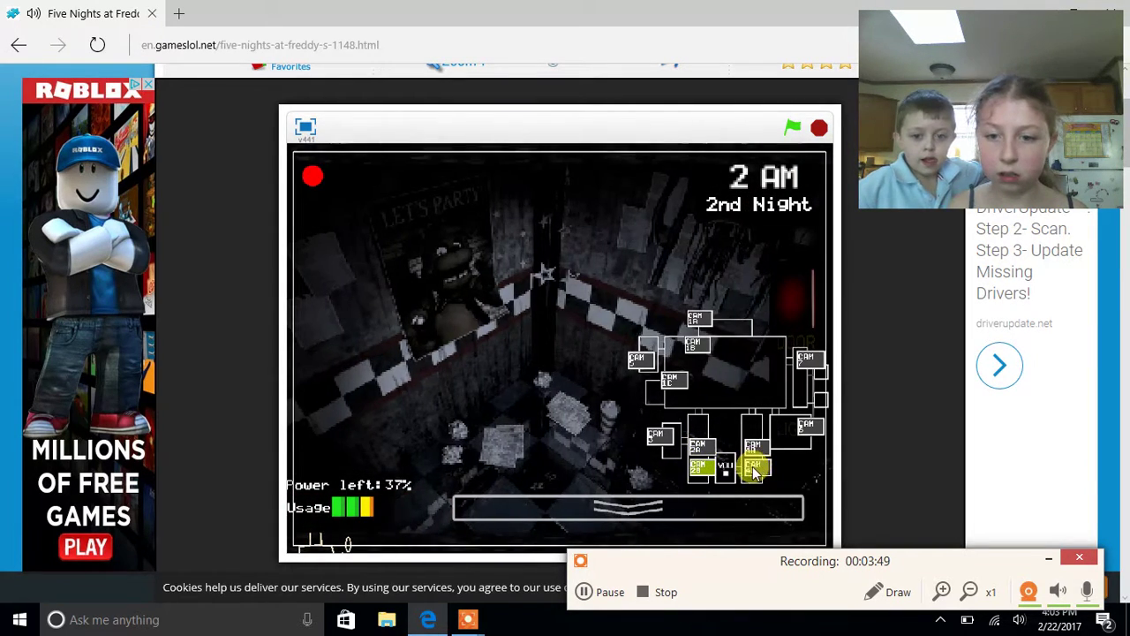
click(753, 468)
click(750, 442)
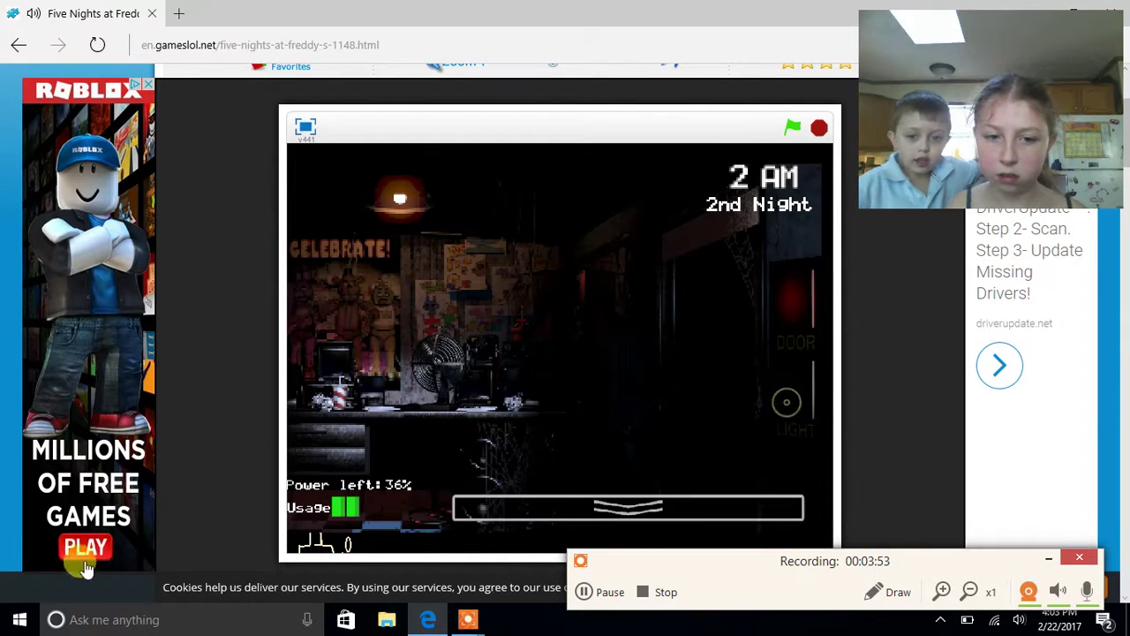
Light the left doorway, then recheck Pirate Cove, east hall corner, West Hall and Backstage feeds.
click(303, 404)
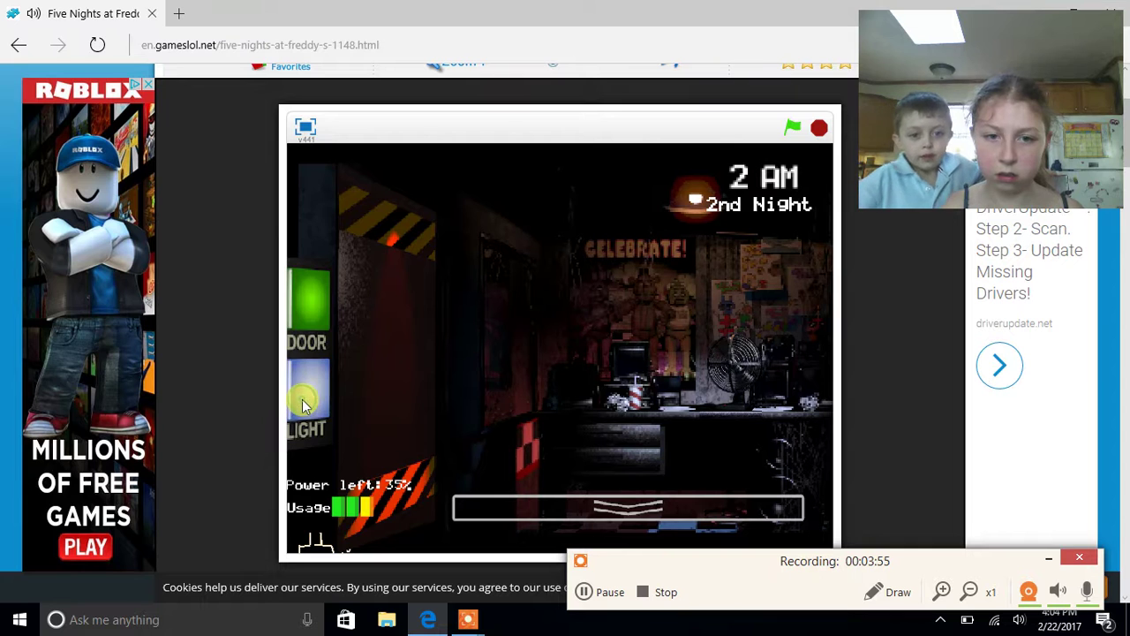
mouse_move(628, 507)
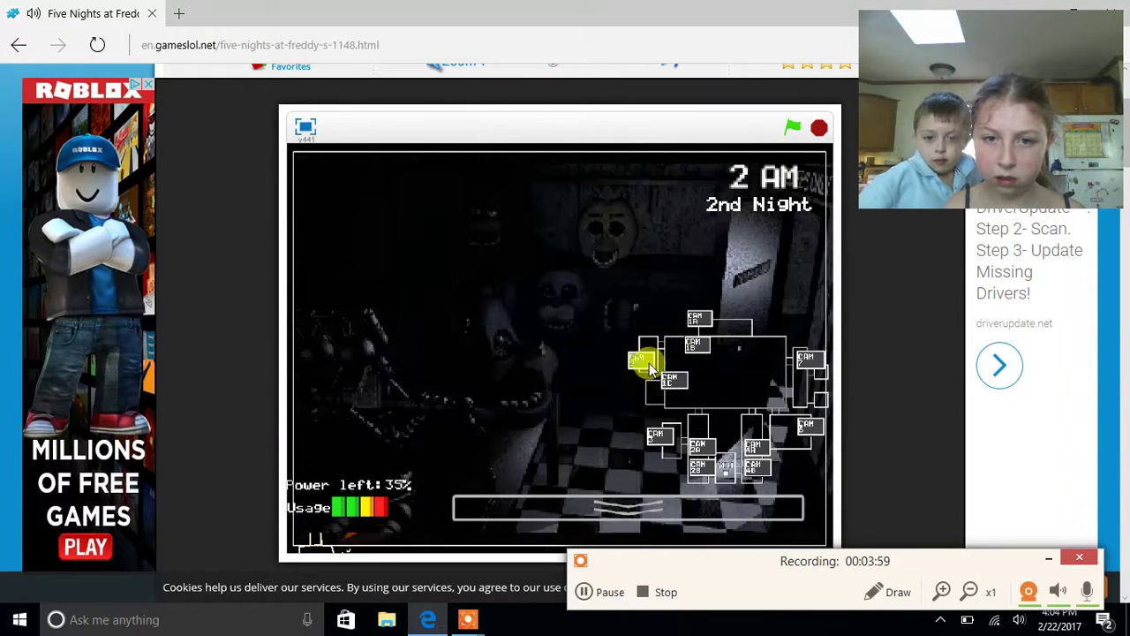
click(674, 378)
click(760, 472)
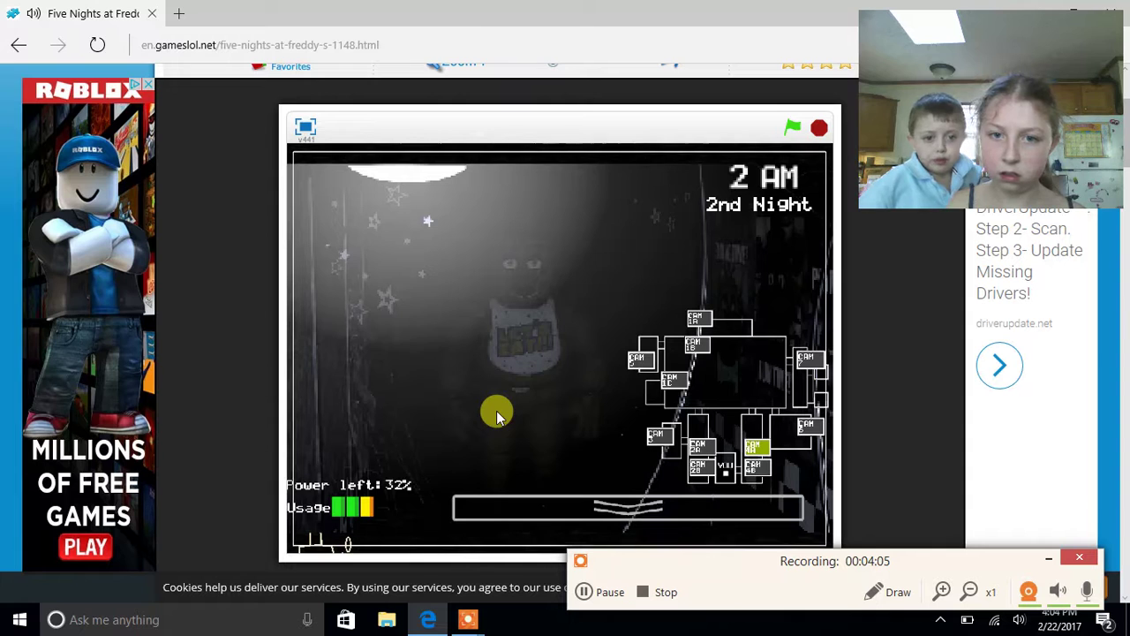
click(661, 440)
click(698, 451)
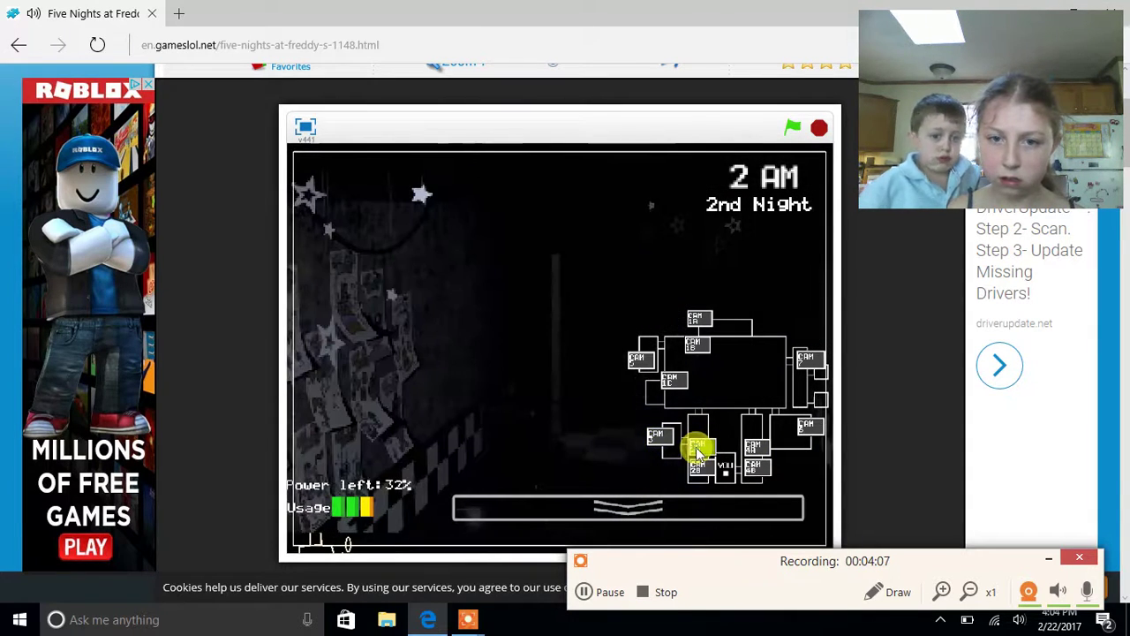
click(698, 465)
click(662, 432)
click(675, 381)
Track Chica in the east hall corner while rechecking the Show Stage, Dining Area and Pirate Cove.
click(755, 446)
click(761, 470)
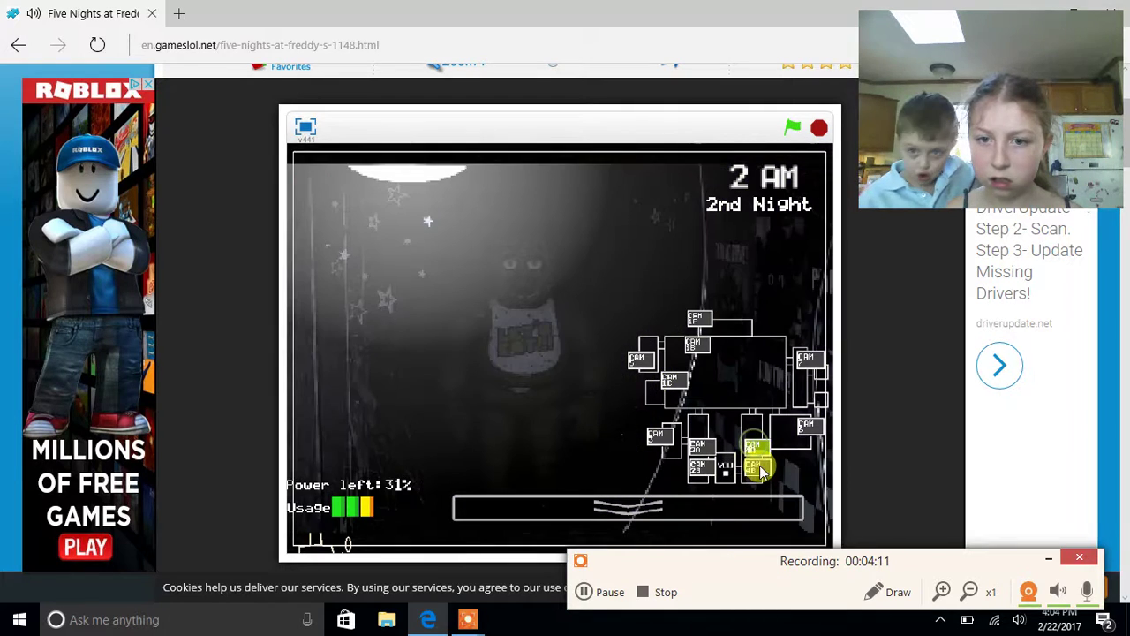
click(700, 318)
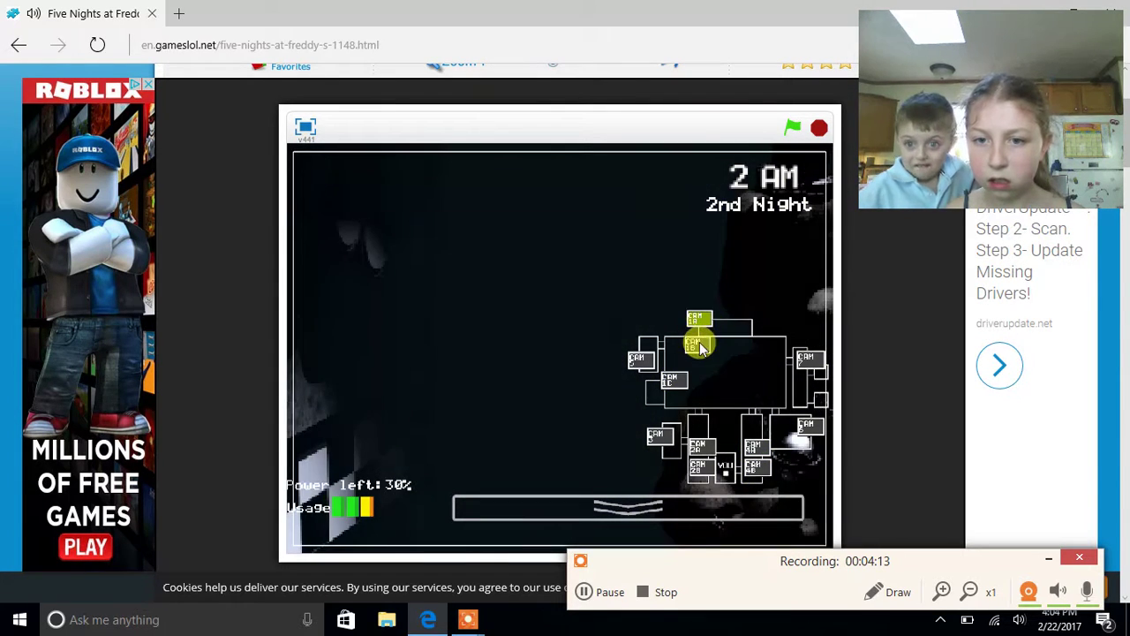
click(697, 345)
click(749, 426)
click(698, 322)
click(700, 344)
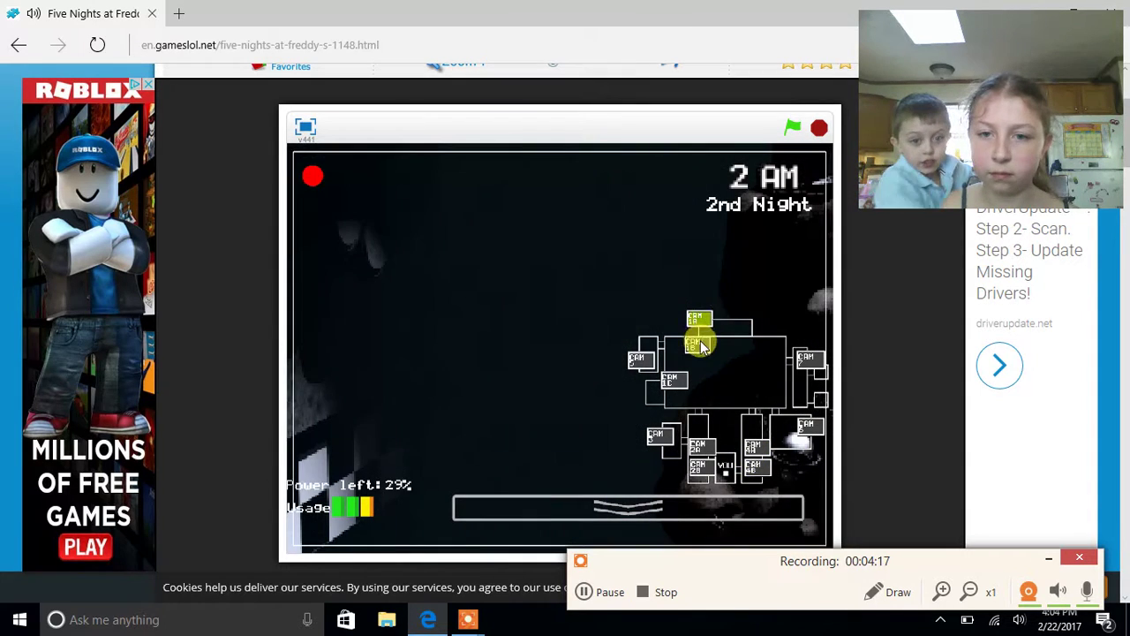
click(673, 380)
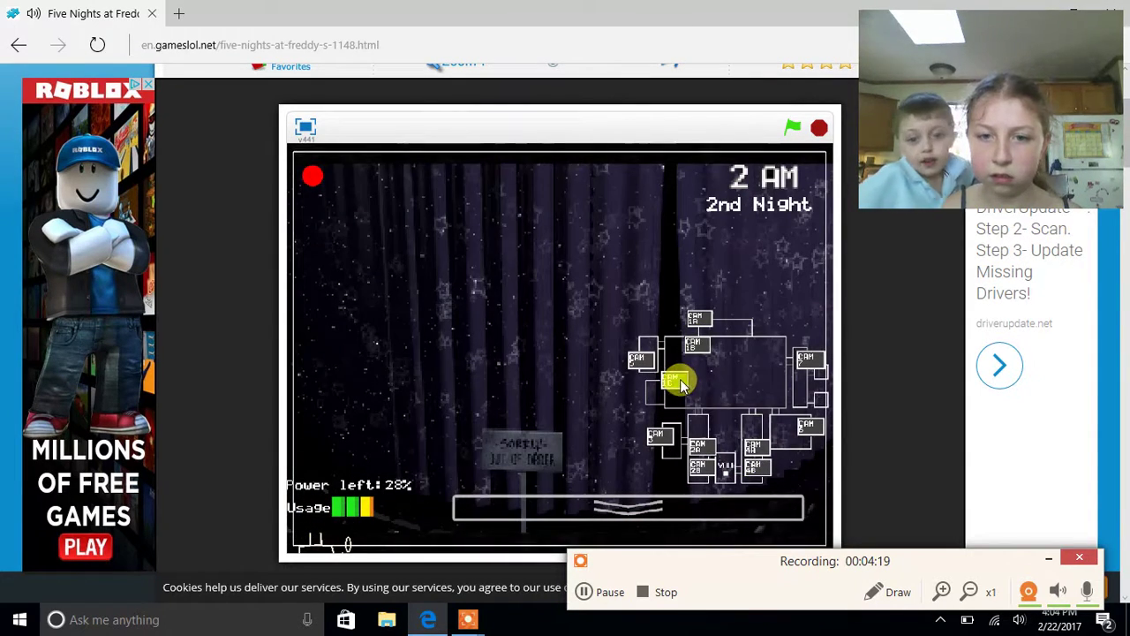
click(751, 467)
Light the right doorway and shut the right door on Chica.
click(752, 508)
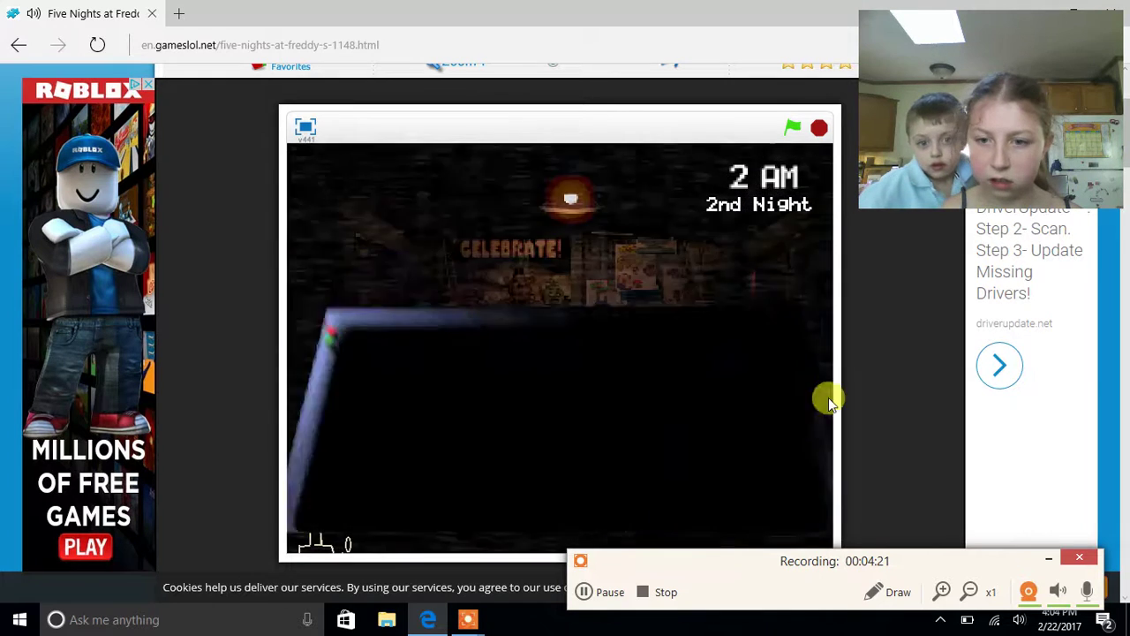
click(803, 397)
click(795, 304)
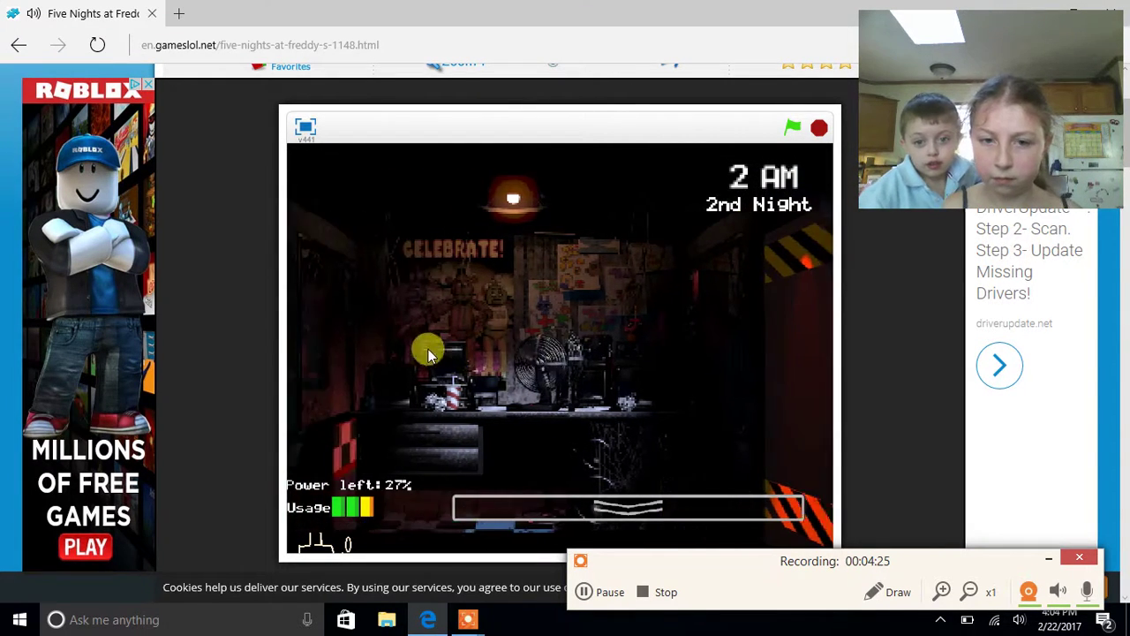
Check the dining area, Pirate Cove and show stage cameras, then look at the office.
click(627, 507)
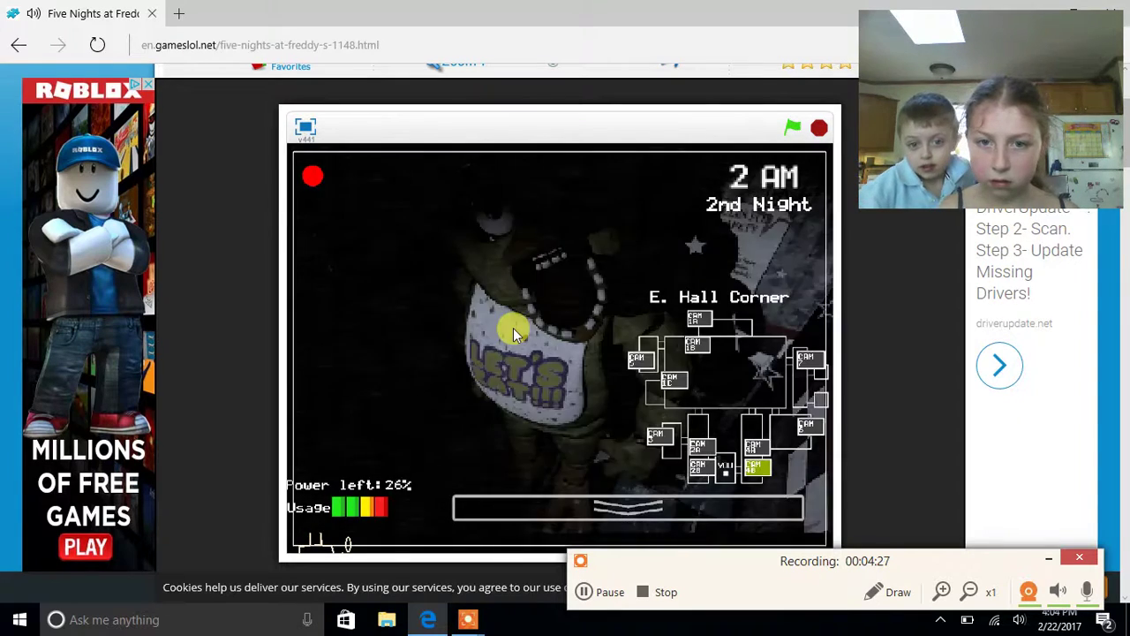
click(693, 347)
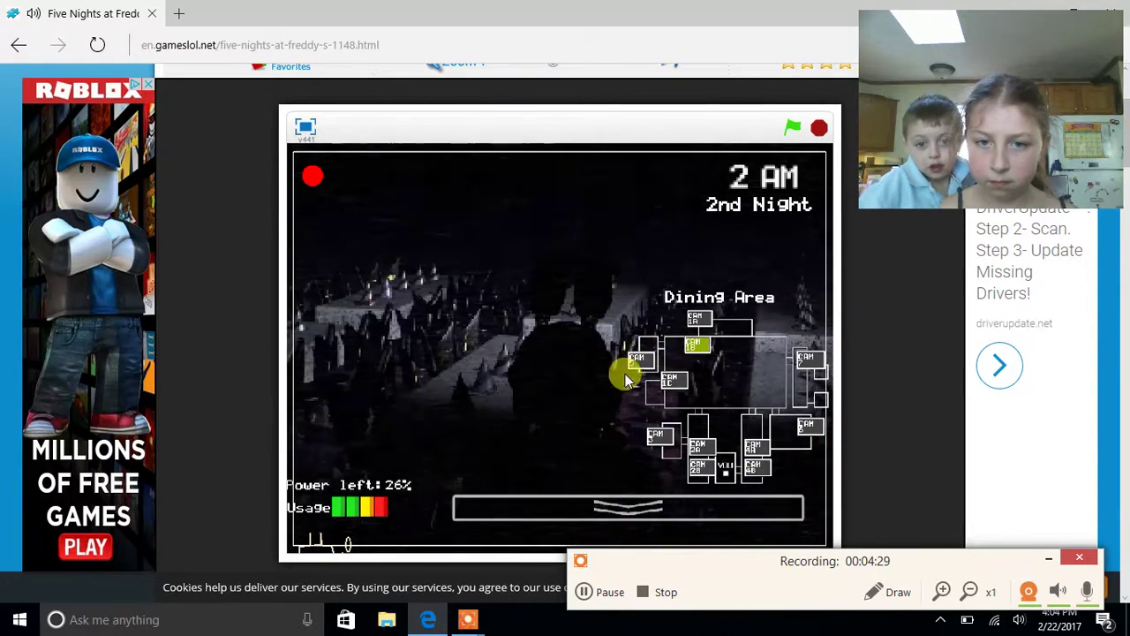
click(642, 360)
click(671, 386)
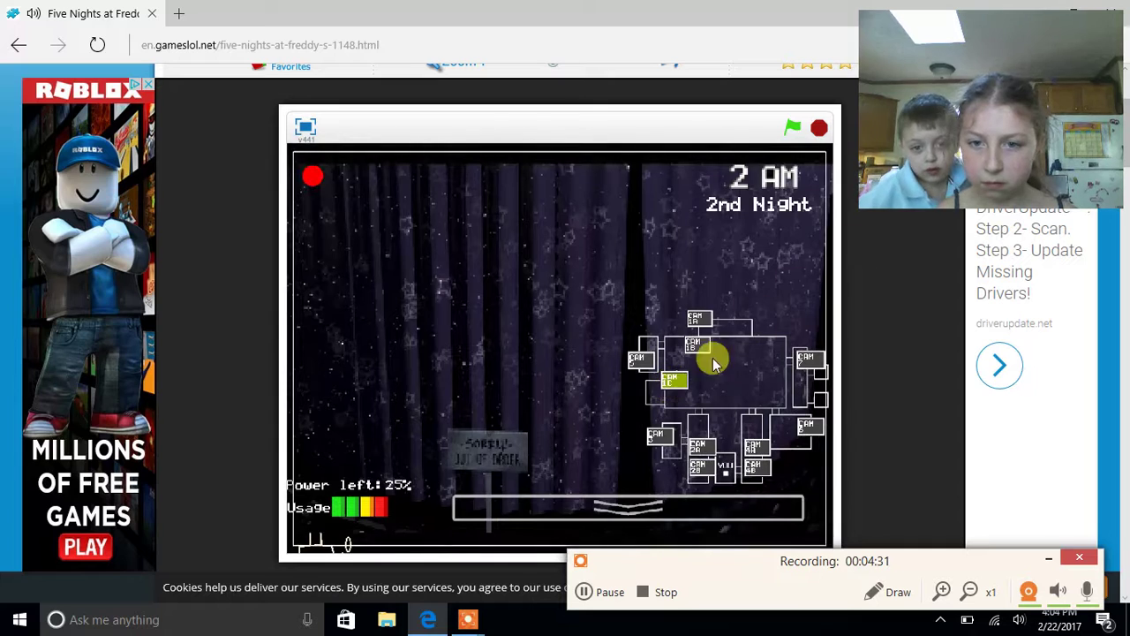
click(697, 318)
click(700, 347)
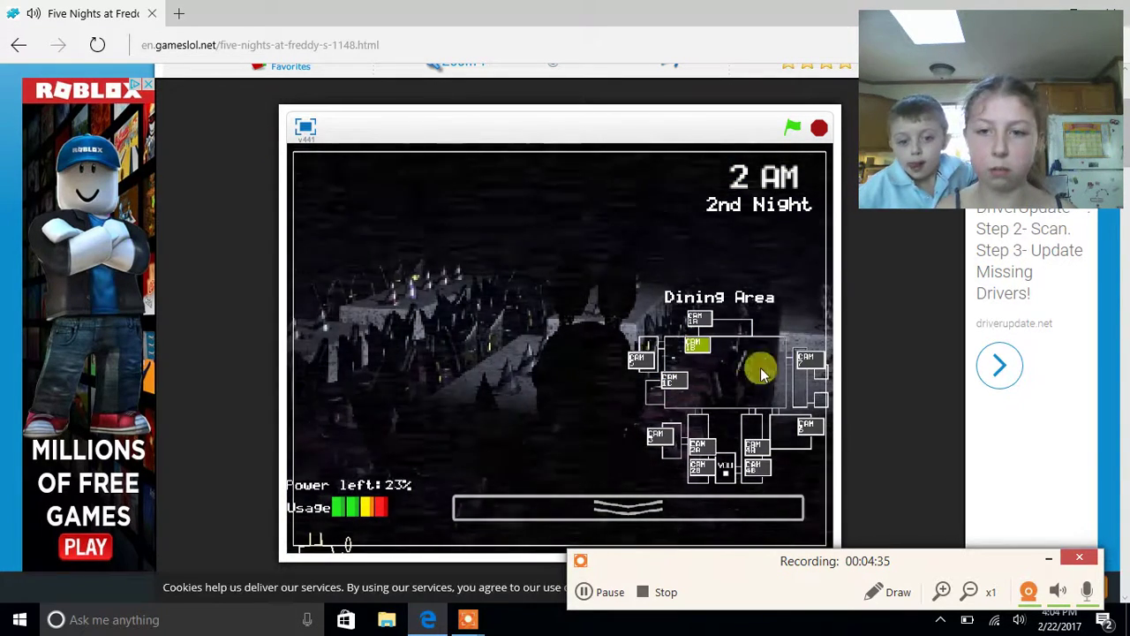
click(747, 371)
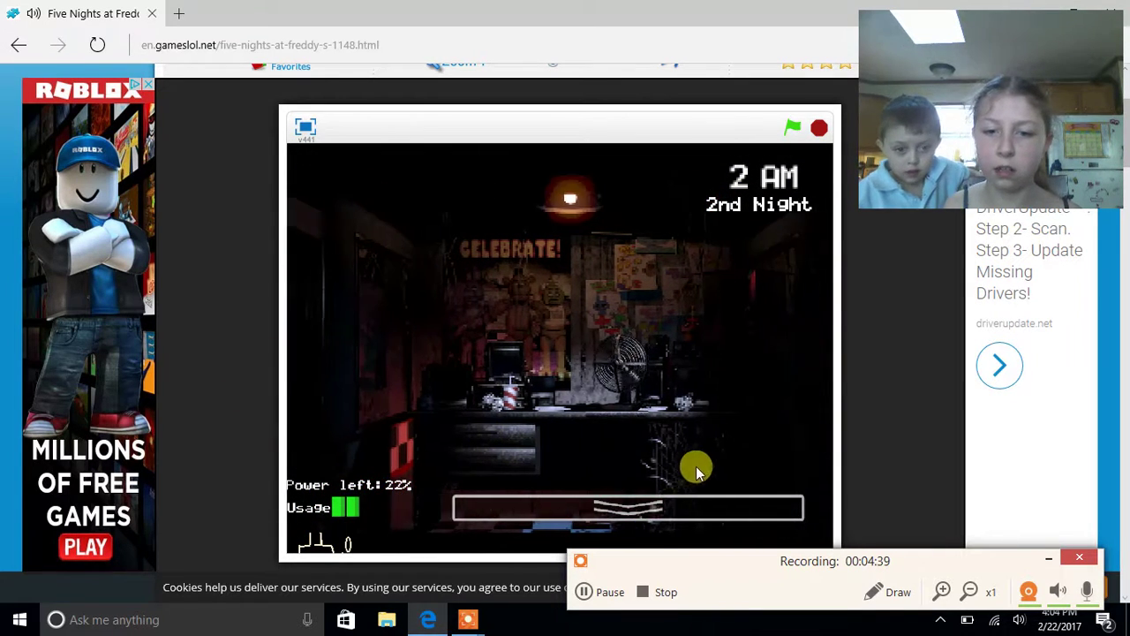
Watch the dining area, Pirate Cove (CAM 1C) and show stage (CAM 1A) feeds again.
click(649, 503)
click(692, 344)
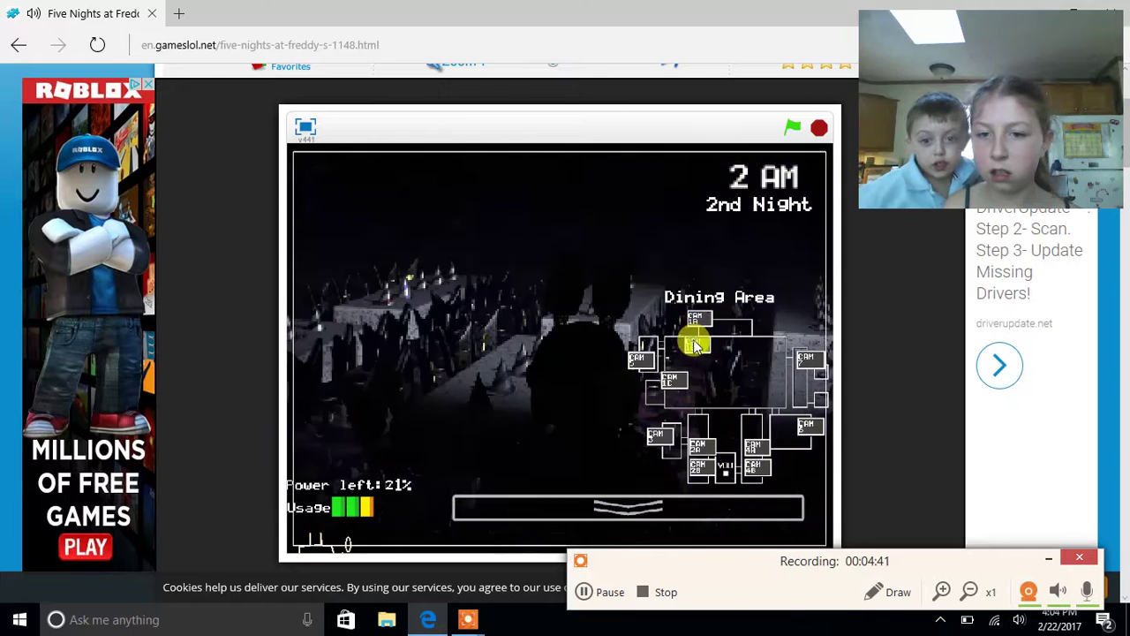
click(698, 316)
click(671, 381)
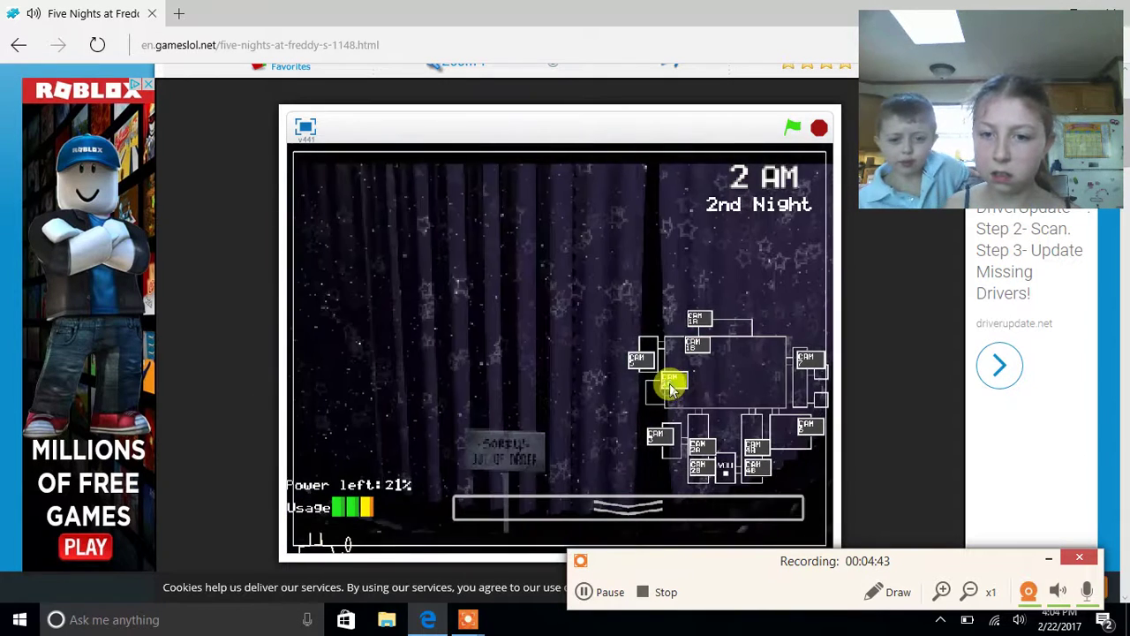
click(702, 318)
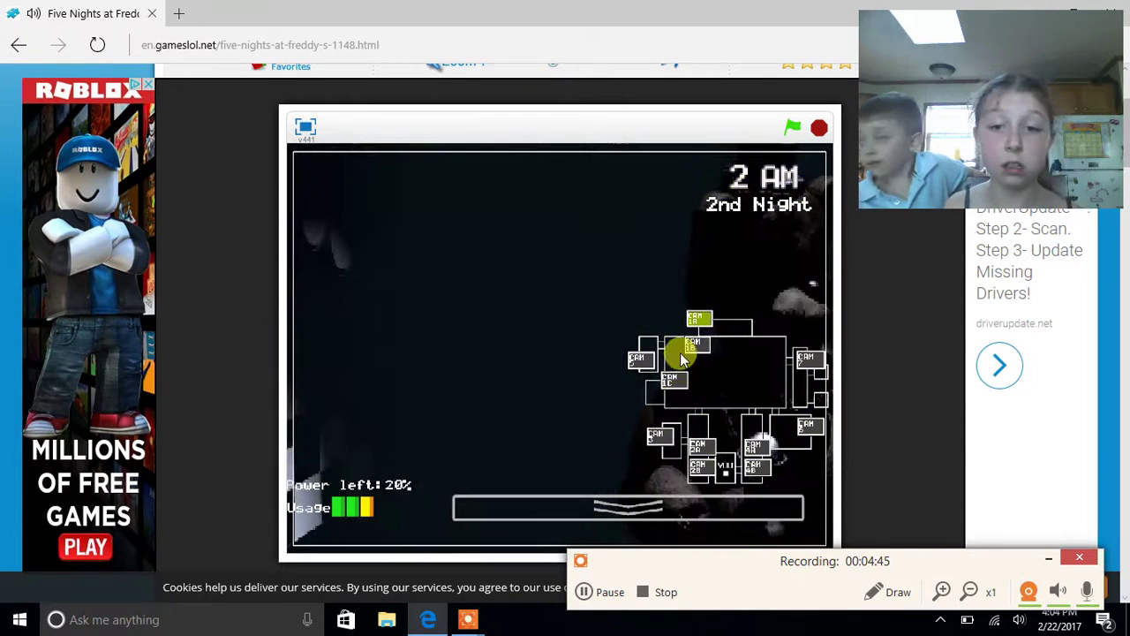
click(673, 382)
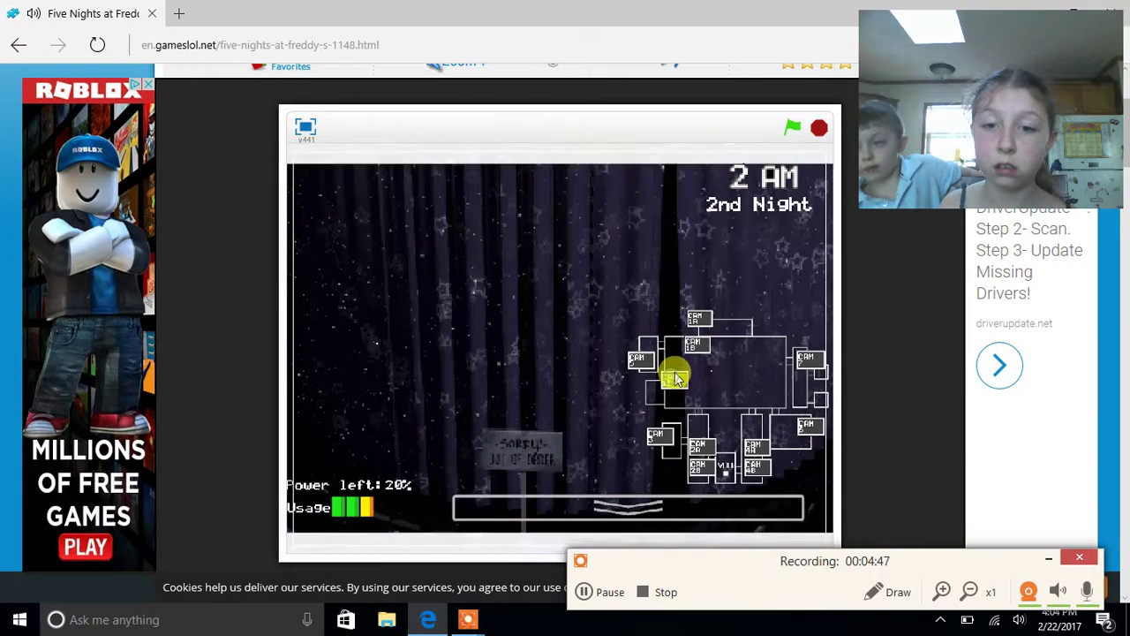
click(698, 320)
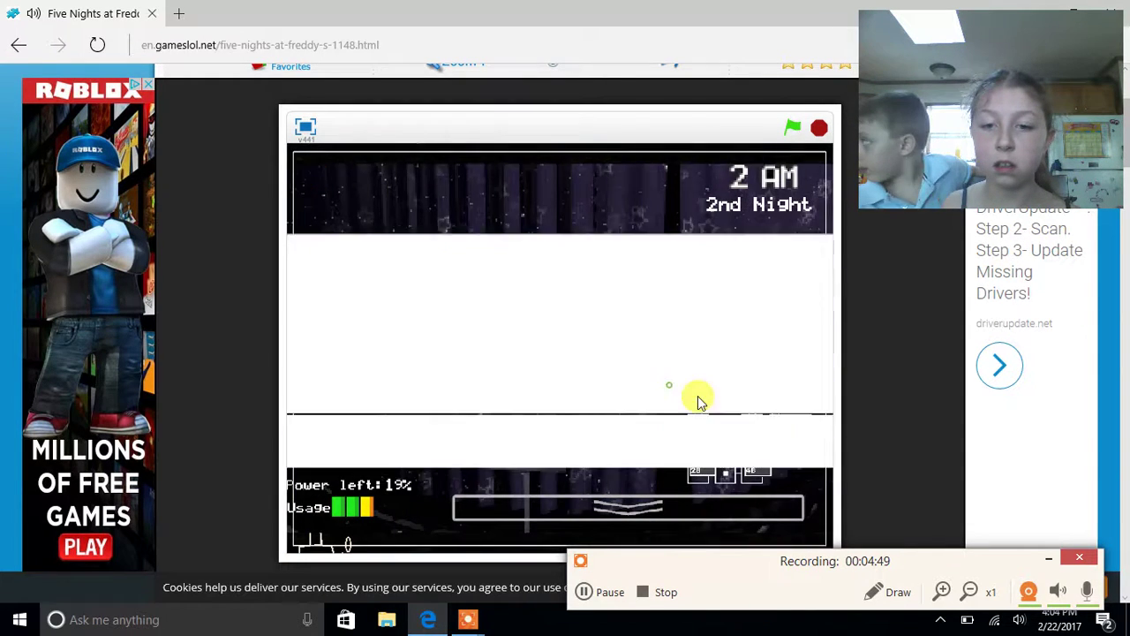
Check the east hall, Pirate Cove, stage, west hall and dining area cameras until 3 AM.
click(757, 468)
click(750, 442)
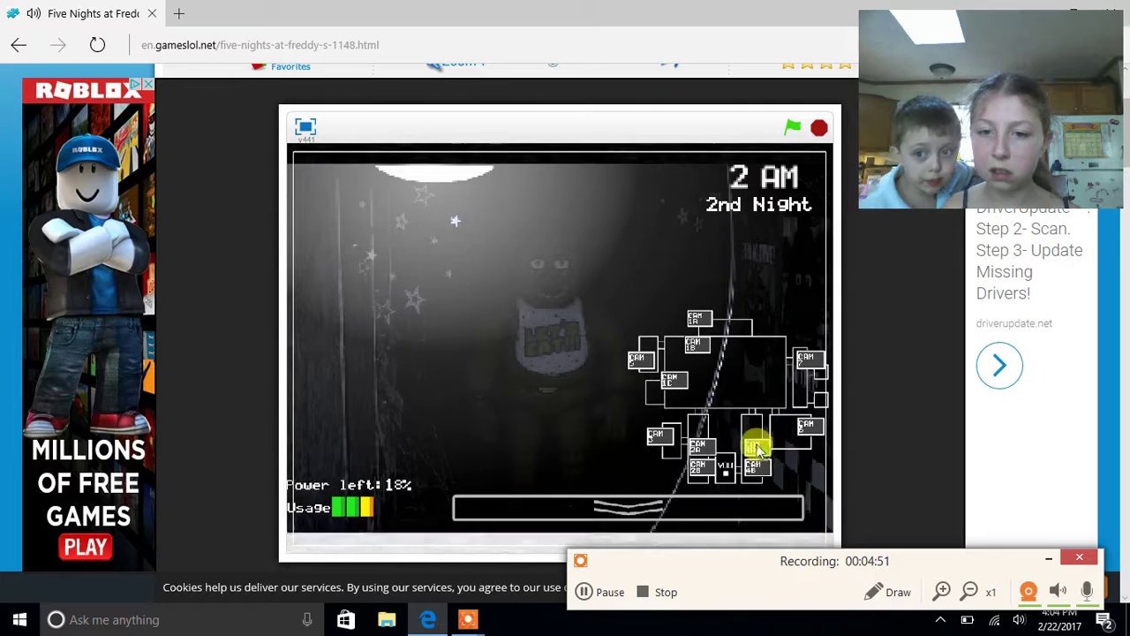
click(673, 386)
click(702, 320)
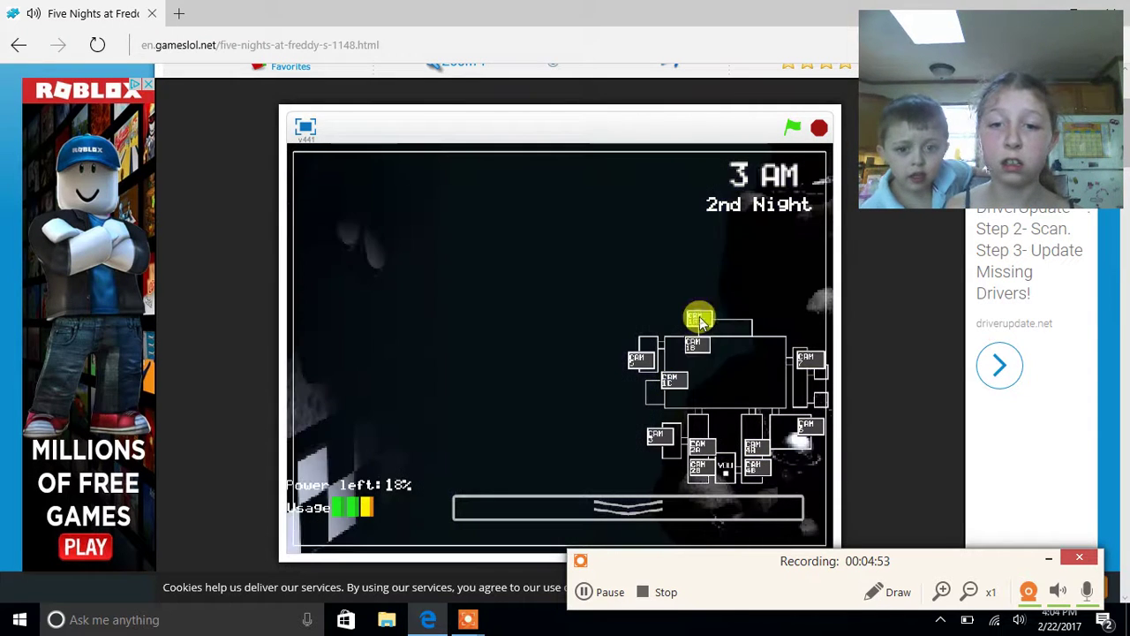
click(695, 444)
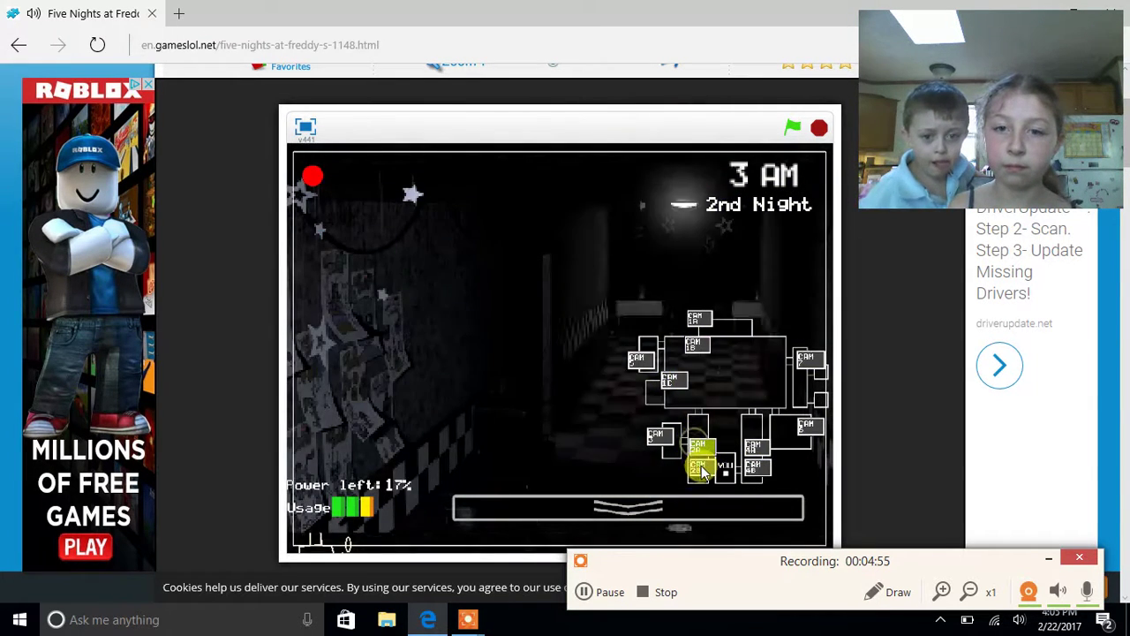
click(703, 472)
click(702, 319)
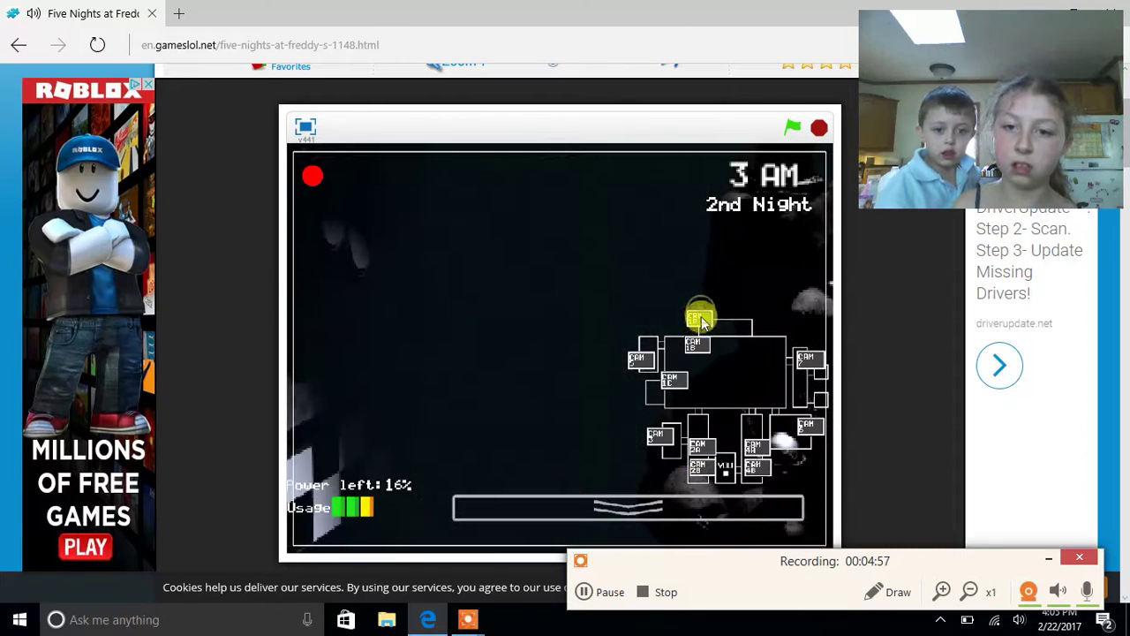
click(702, 353)
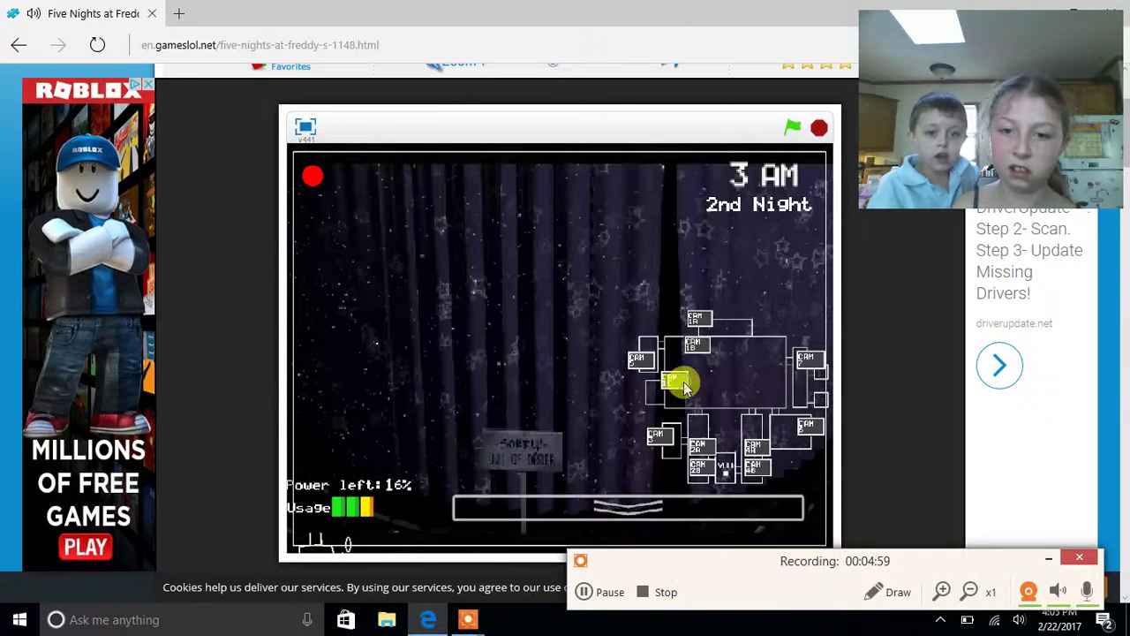